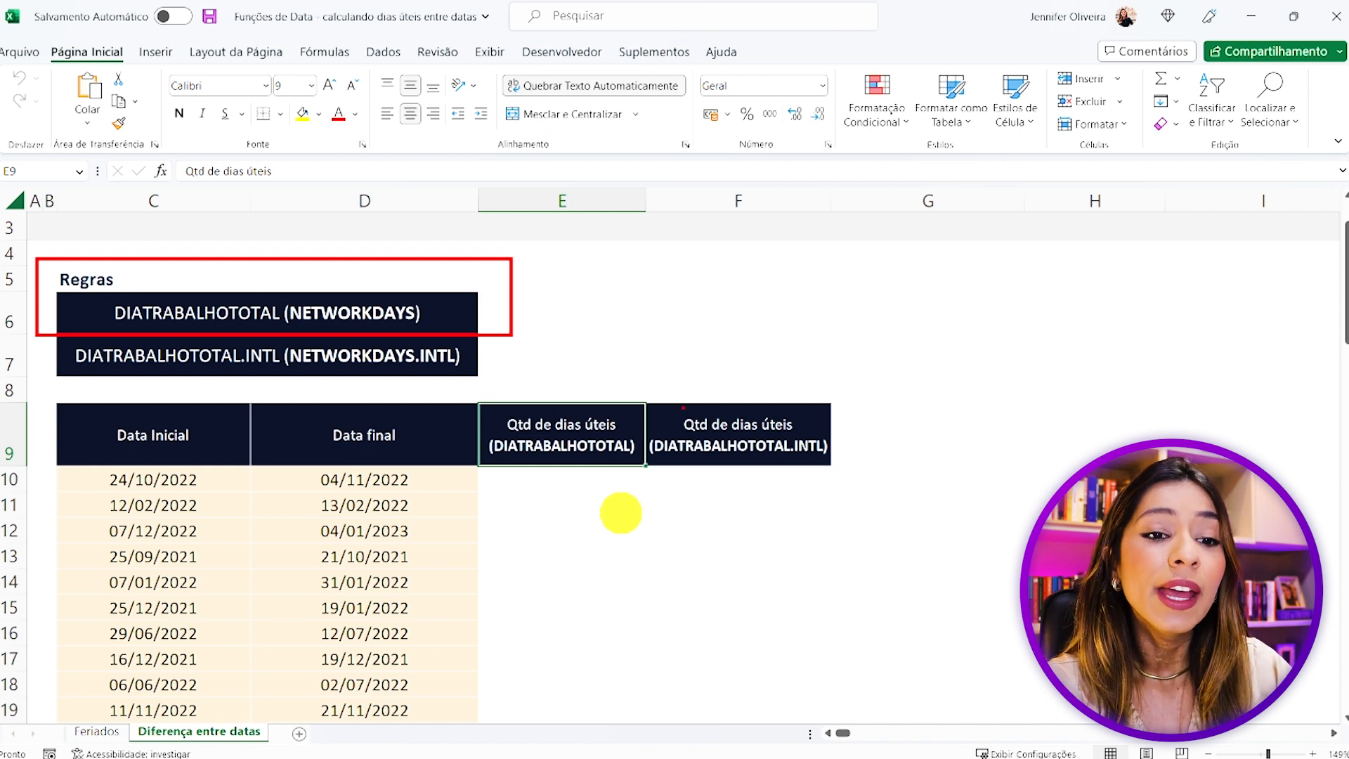
- Enter the formula =DIATRABALHOTOTAL(C10;D10) in cell E10 to count the working days between the two dates
{"action": "left_click", "coordinate": [604, 476]}
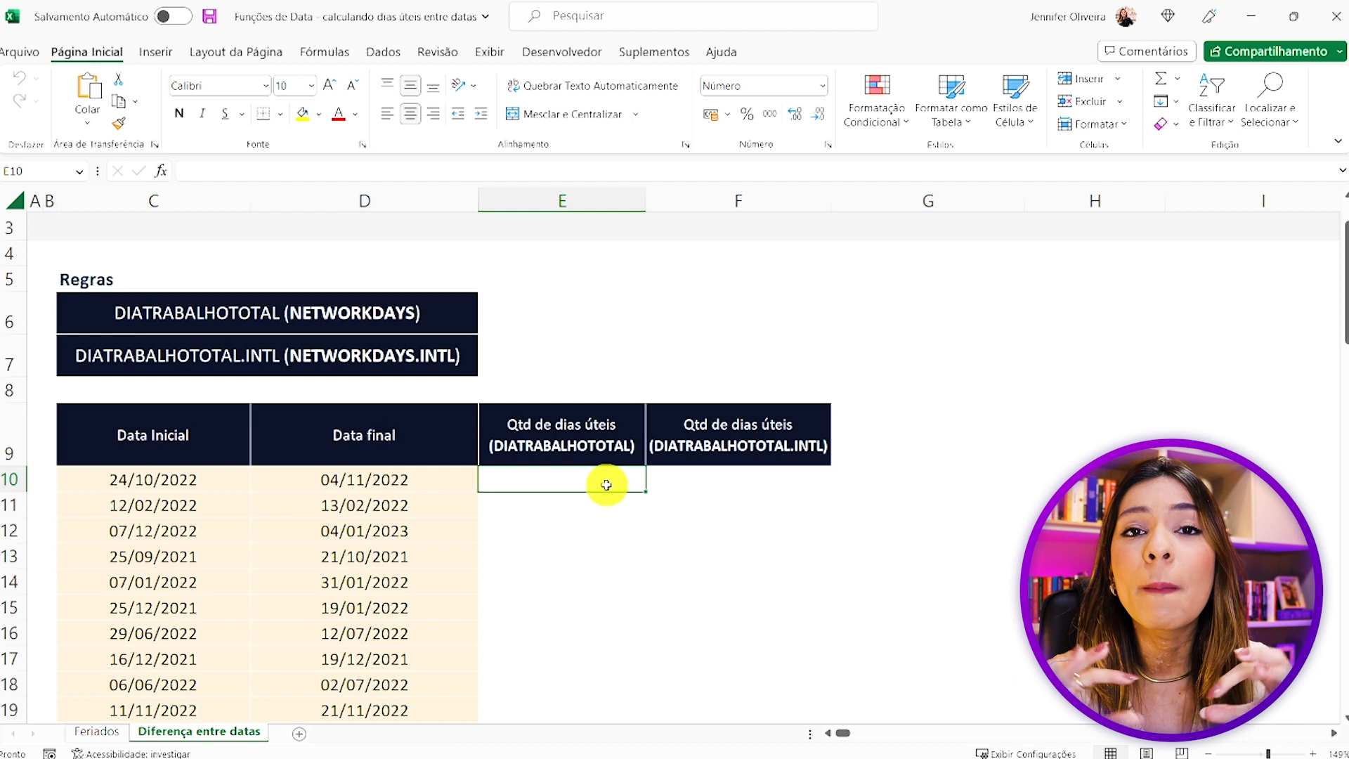
{"action": "type", "text": "=DIATR"}
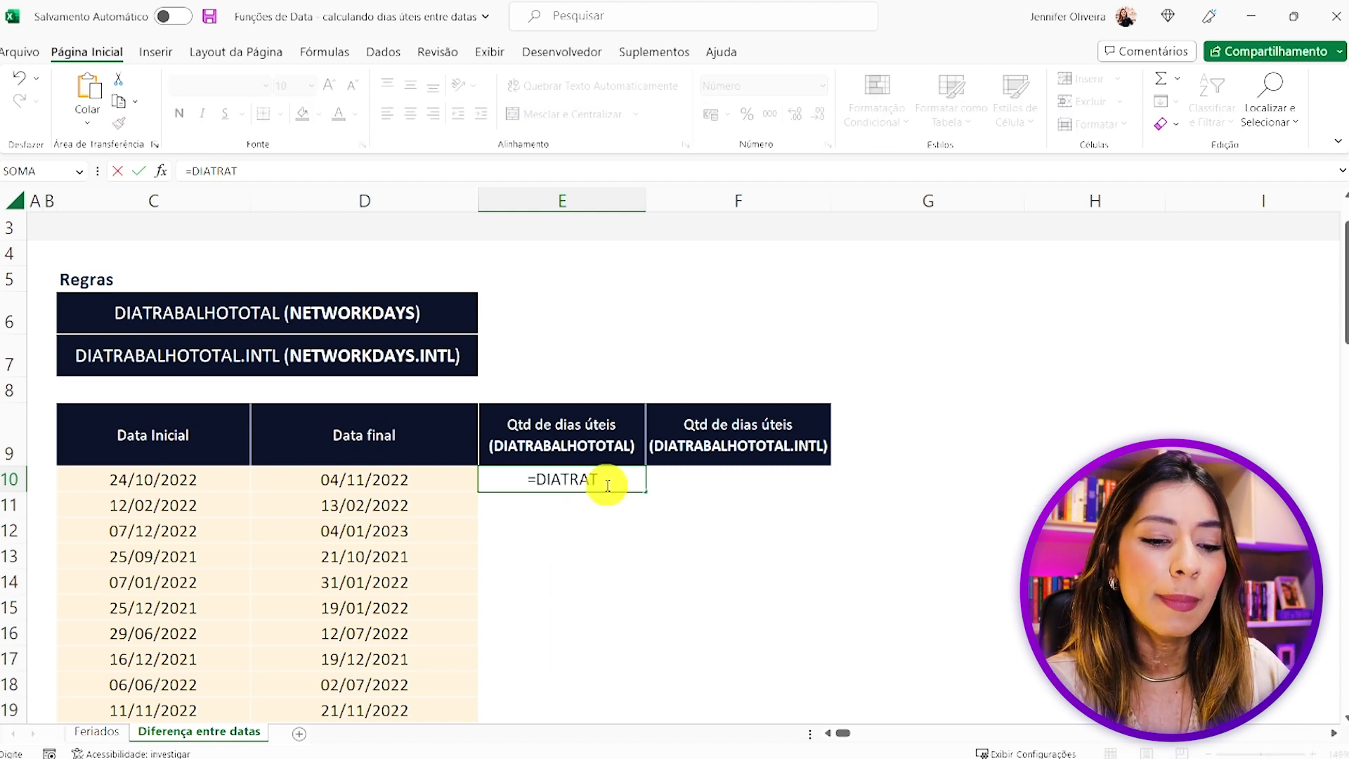
{"action": "type", "text": "ABALHOTO"}
{"action": "key", "text": "Tab"}
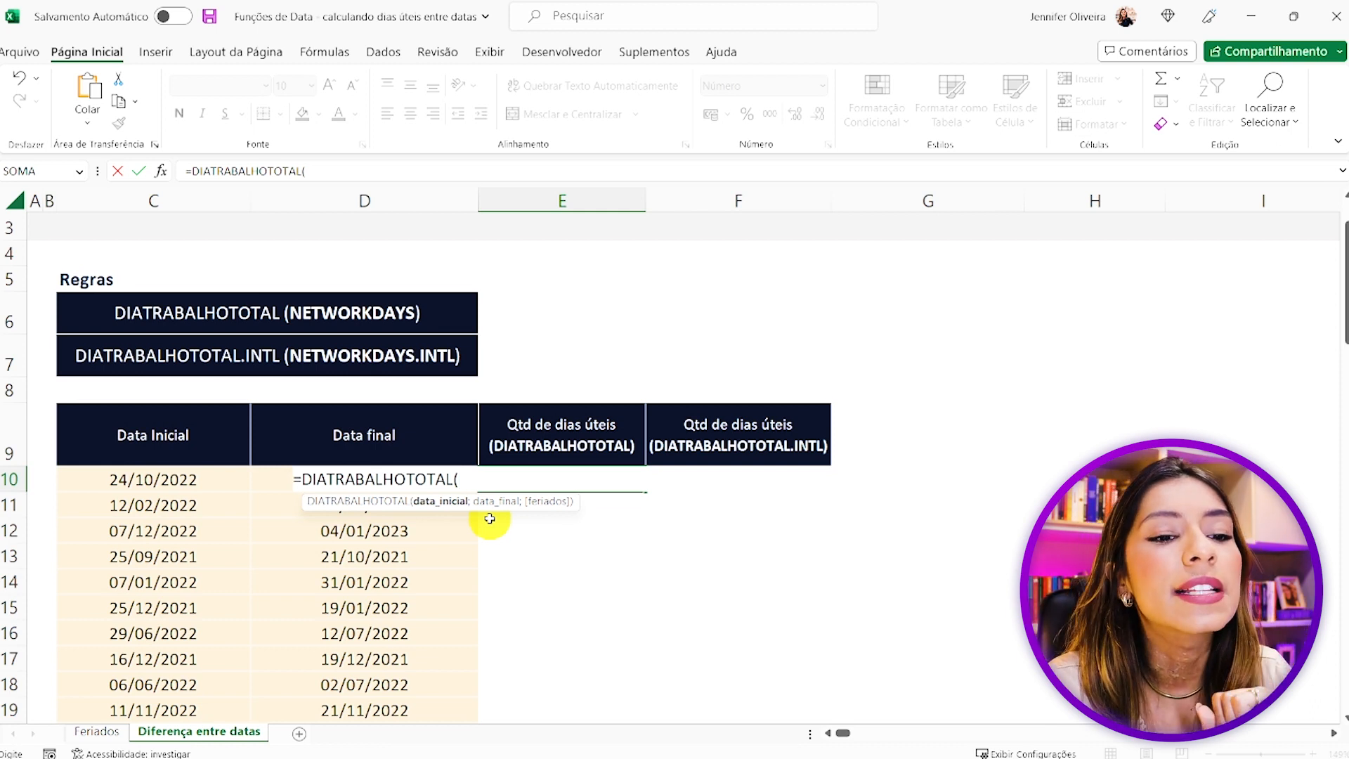
{"action": "scroll", "coordinate": [482, 524], "scroll_direction": "down", "scroll_amount": 3}
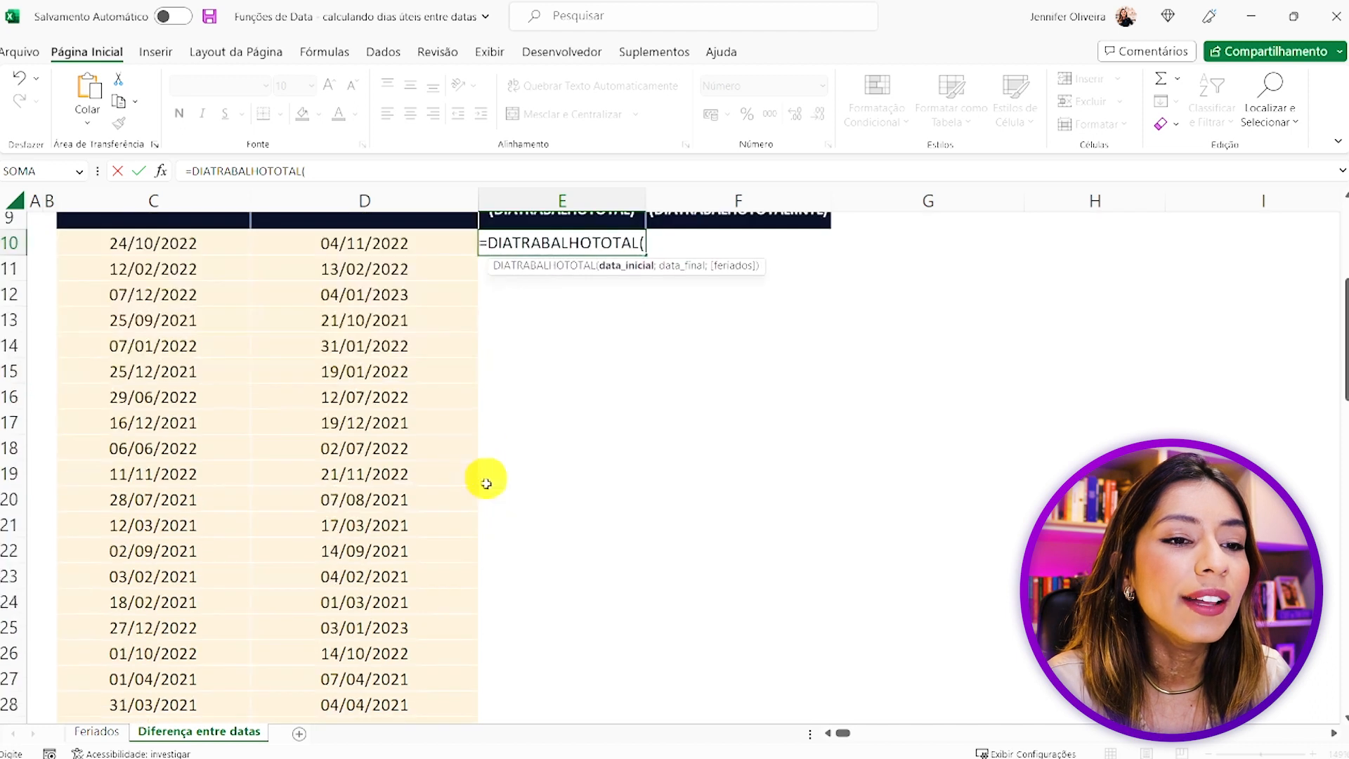
{"action": "scroll", "coordinate": [265, 331], "scroll_direction": "up", "scroll_amount": 1}
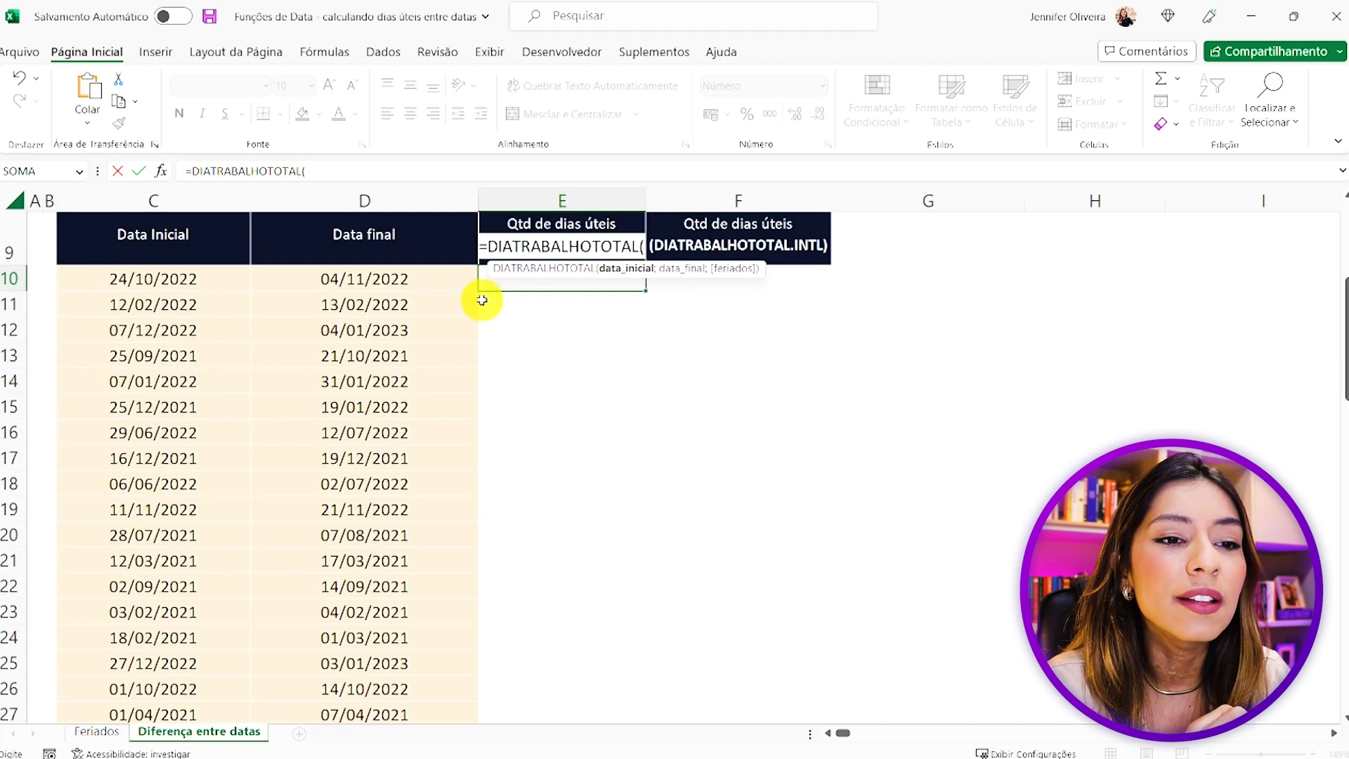
{"action": "left_click", "coordinate": [172, 275]}
{"action": "left_click", "coordinate": [163, 265]}
{"action": "left_click", "coordinate": [169, 237]}
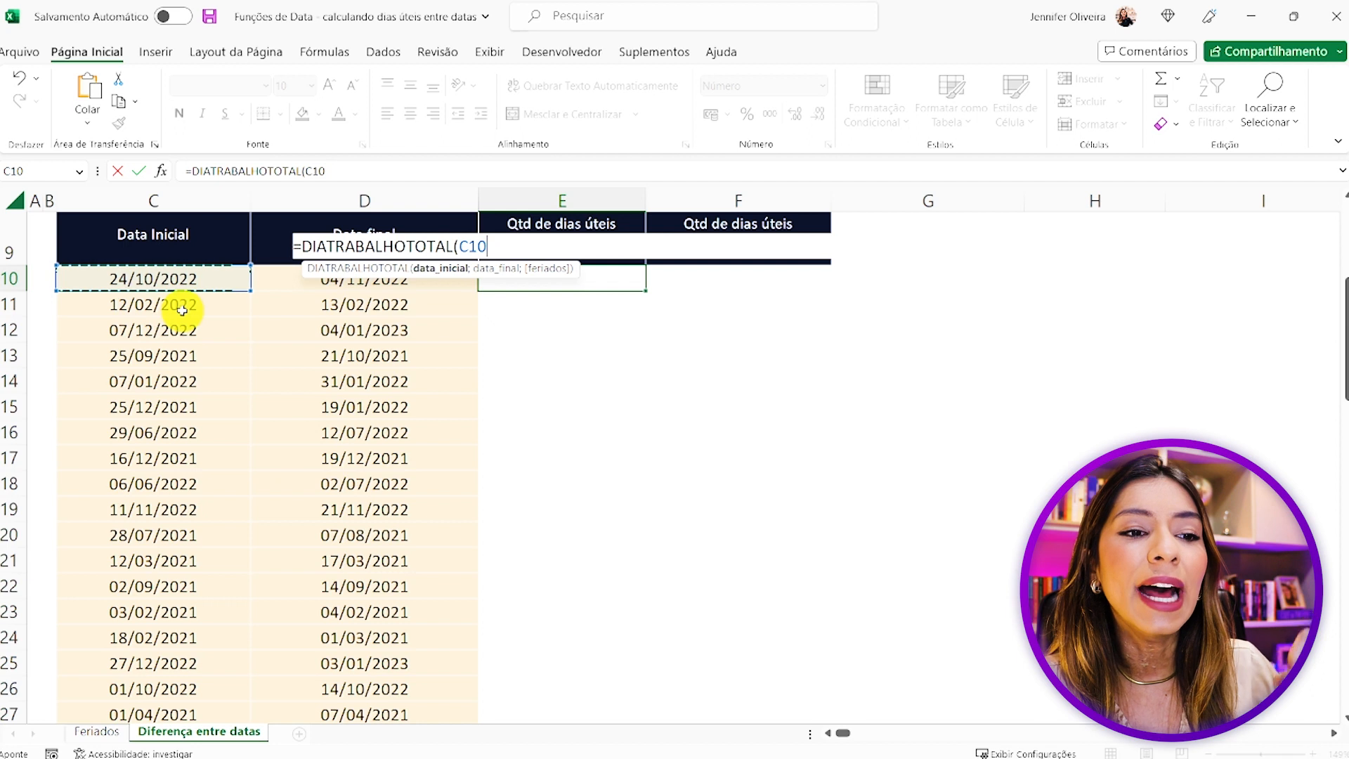
{"action": "type", "text": ";"}
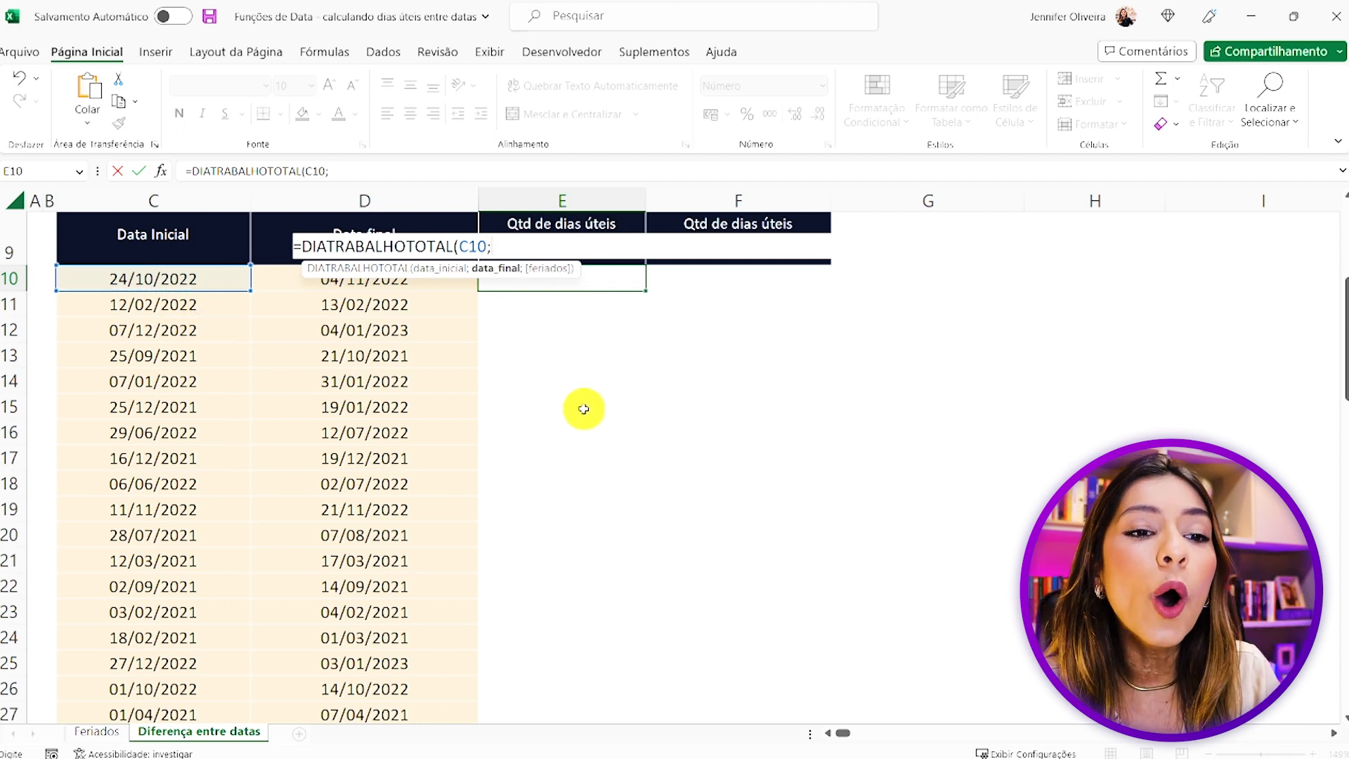
{"action": "left_click", "coordinate": [302, 279]}
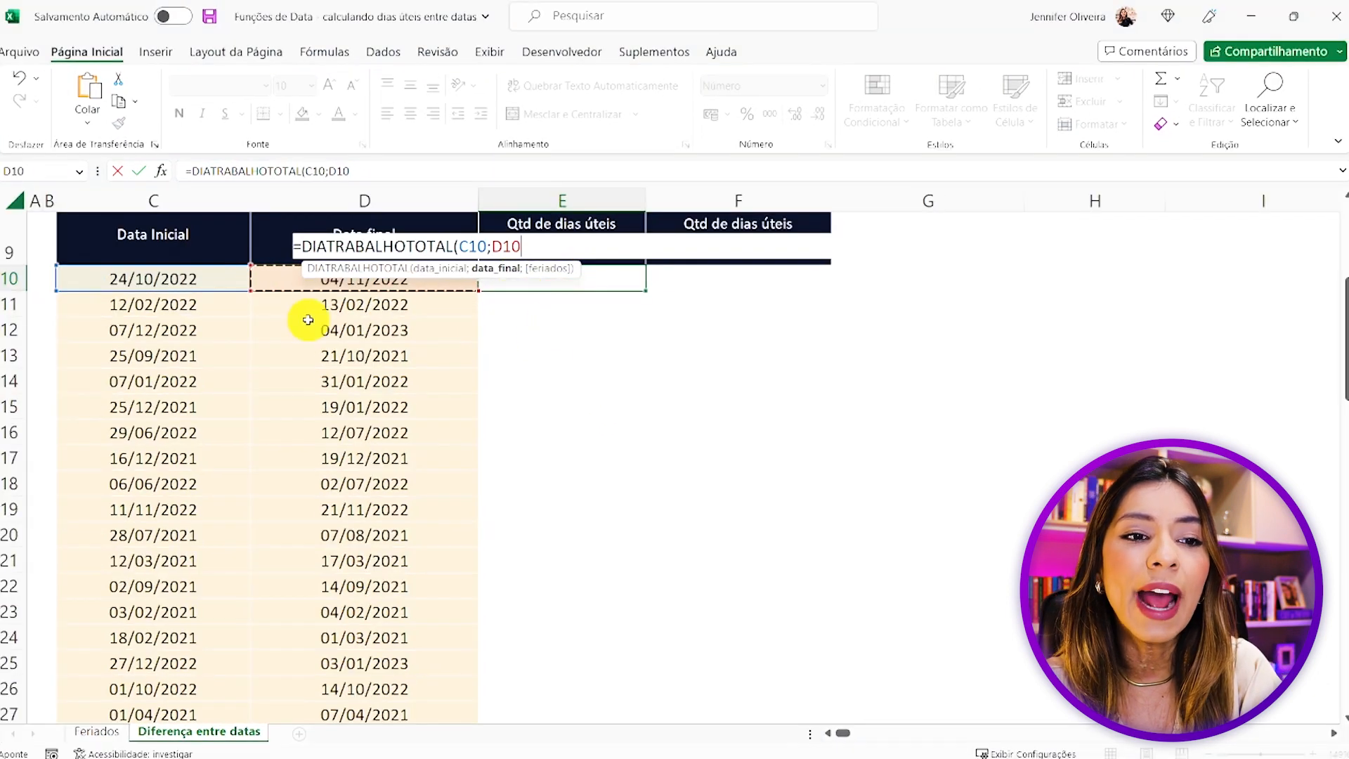
{"action": "key", "text": "Return"}
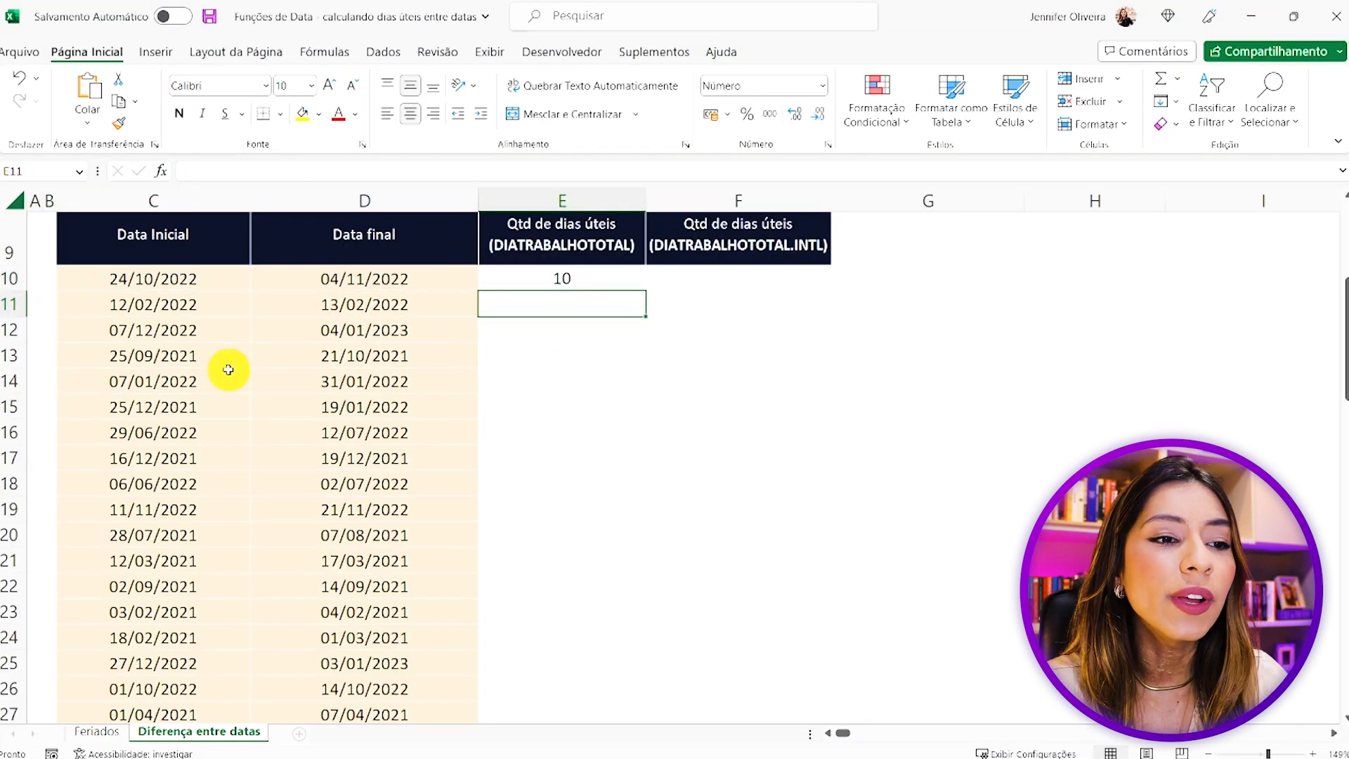
- Fill the working-days formula from E10 down to the last date row, row 30, and review the column
{"action": "left_click", "coordinate": [148, 281]}
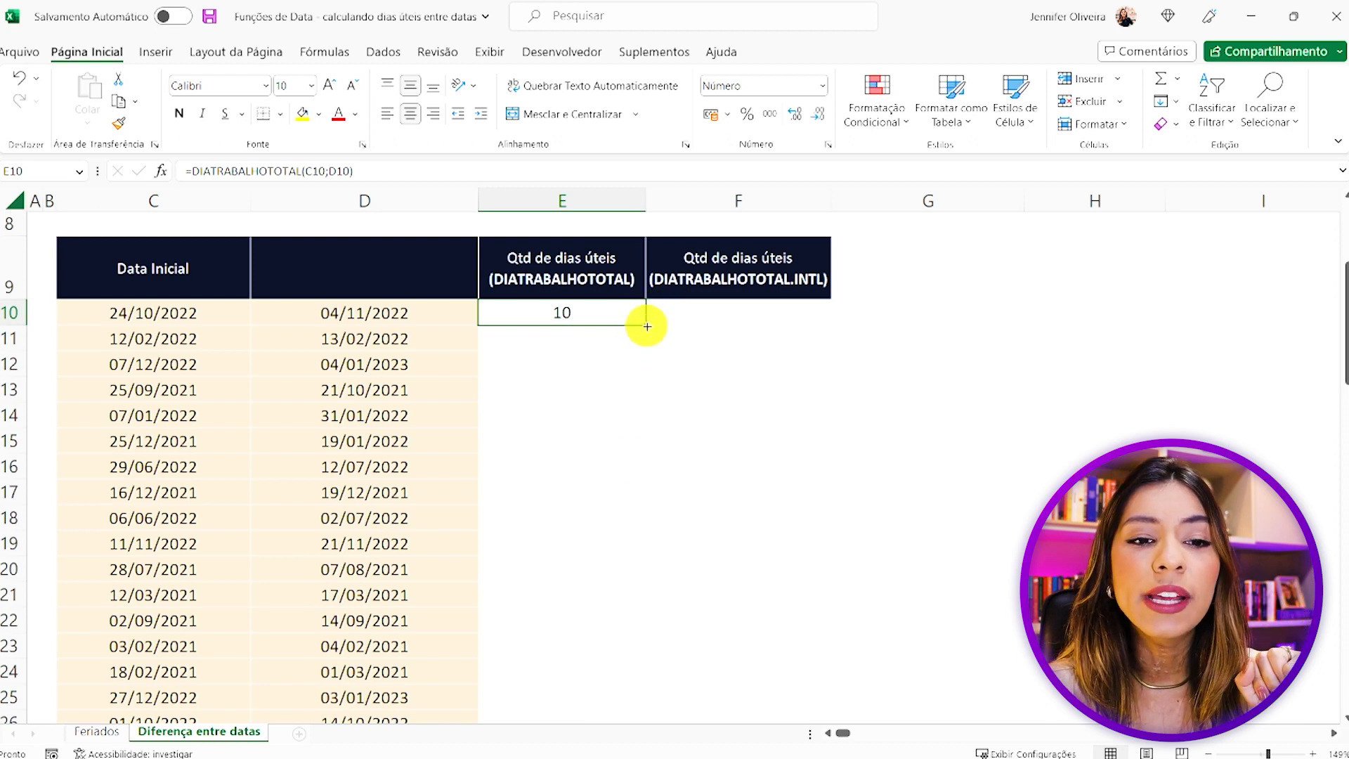
{"action": "double_click", "coordinate": [646, 324]}
{"action": "scroll", "coordinate": [589, 394], "scroll_direction": "down", "scroll_amount": 1}
{"action": "scroll", "coordinate": [590, 394], "scroll_direction": "down", "scroll_amount": 3}
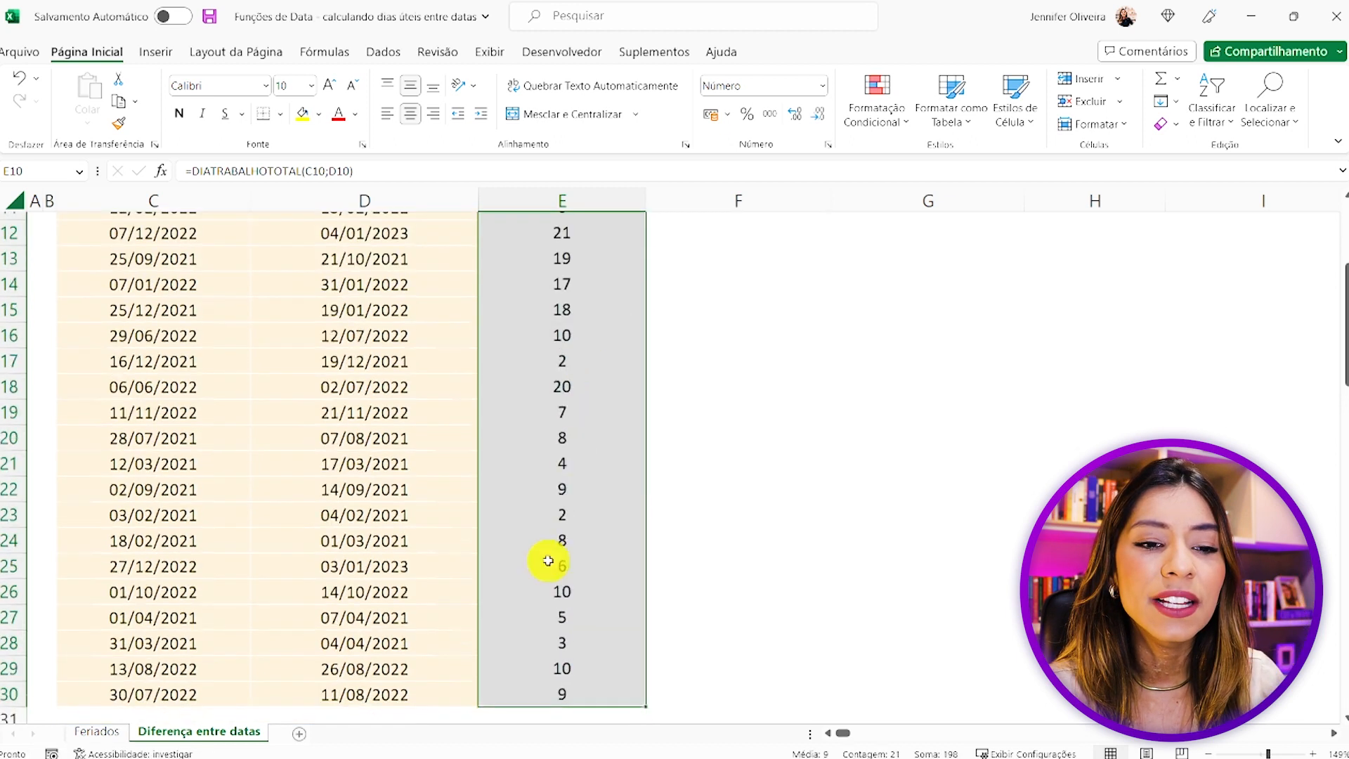
{"action": "scroll", "coordinate": [796, 331], "scroll_direction": "up", "scroll_amount": 1}
{"action": "scroll", "coordinate": [796, 330], "scroll_direction": "up", "scroll_amount": 2}
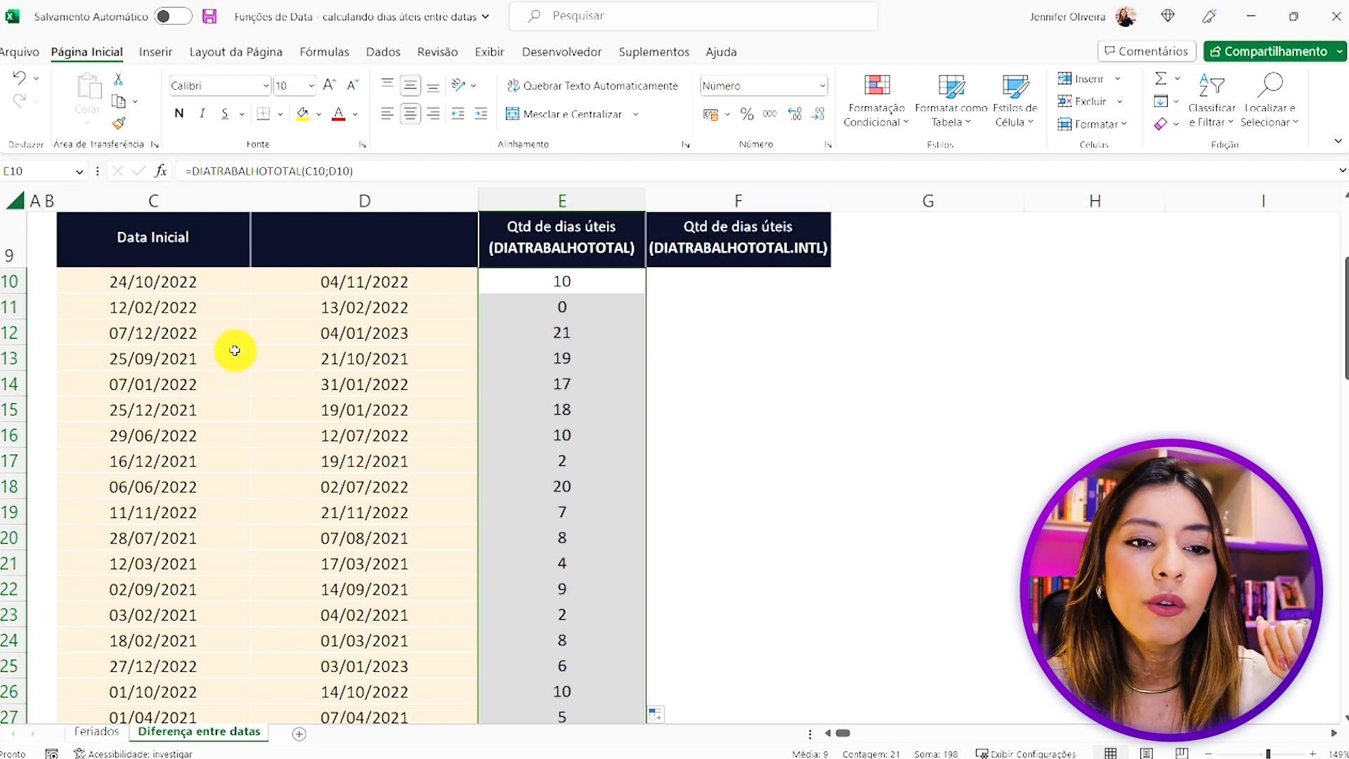
{"action": "scroll", "coordinate": [225, 490], "scroll_direction": "up", "scroll_amount": 1}
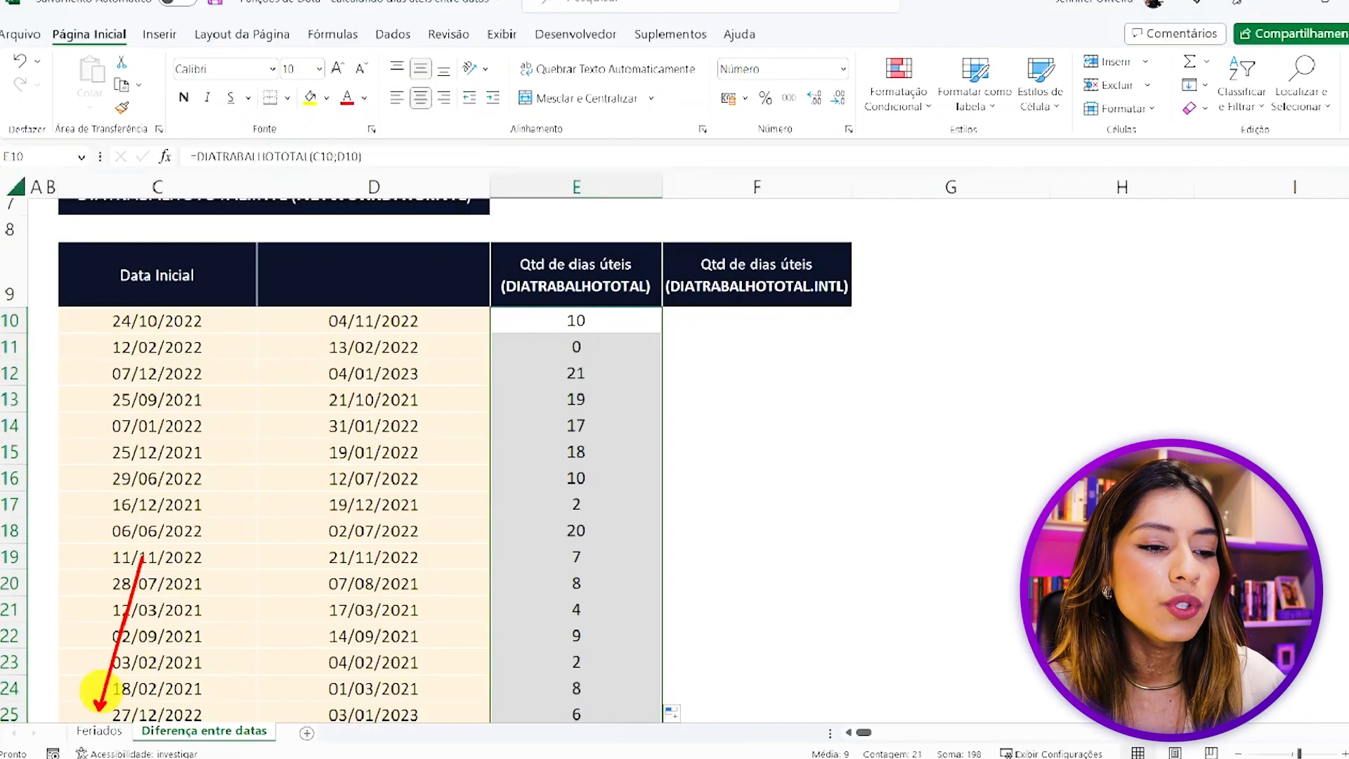
- Examine the list of holiday dates on the Feriados sheet from first to last, and return to the Diferença entre datas sheet
{"action": "left_click", "coordinate": [171, 703]}
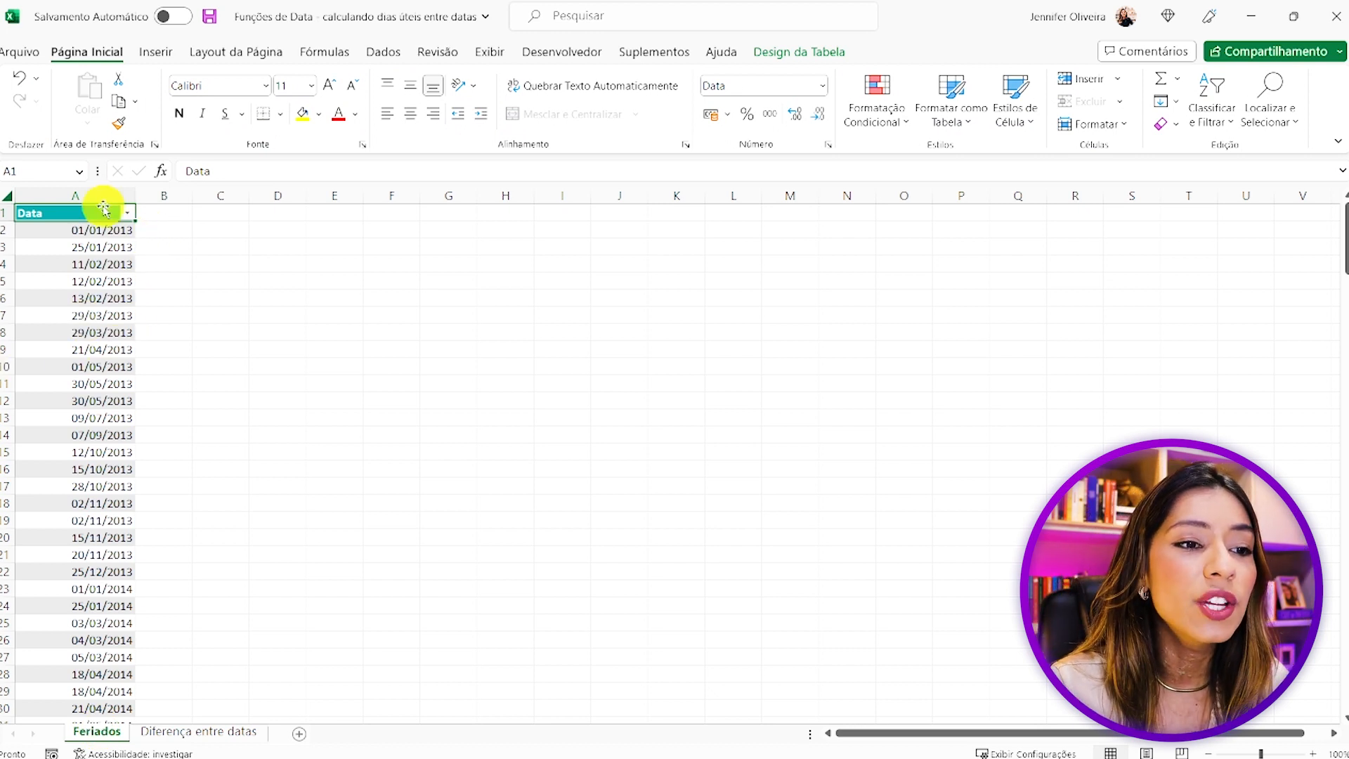
{"action": "key", "text": "ctrl+Down"}
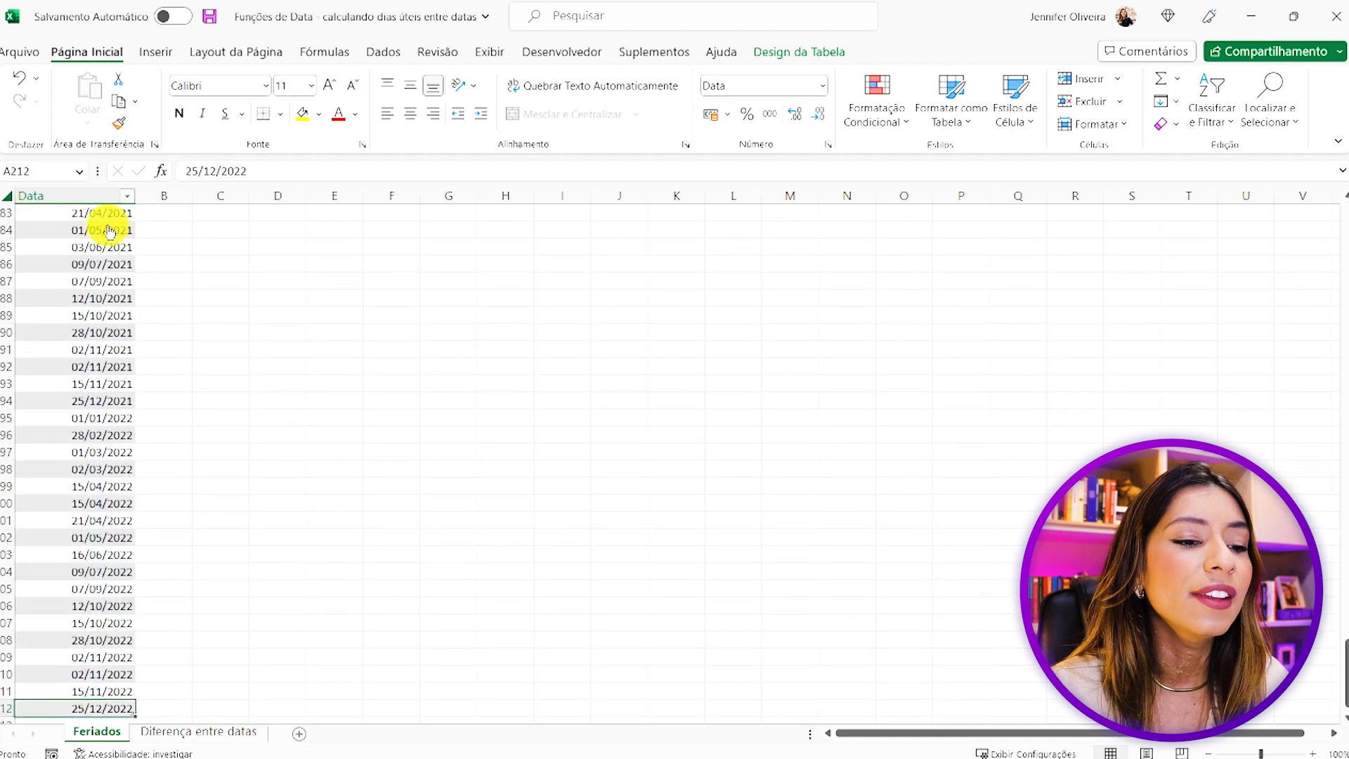
{"action": "scroll", "coordinate": [110, 598], "scroll_direction": "down", "scroll_amount": 2}
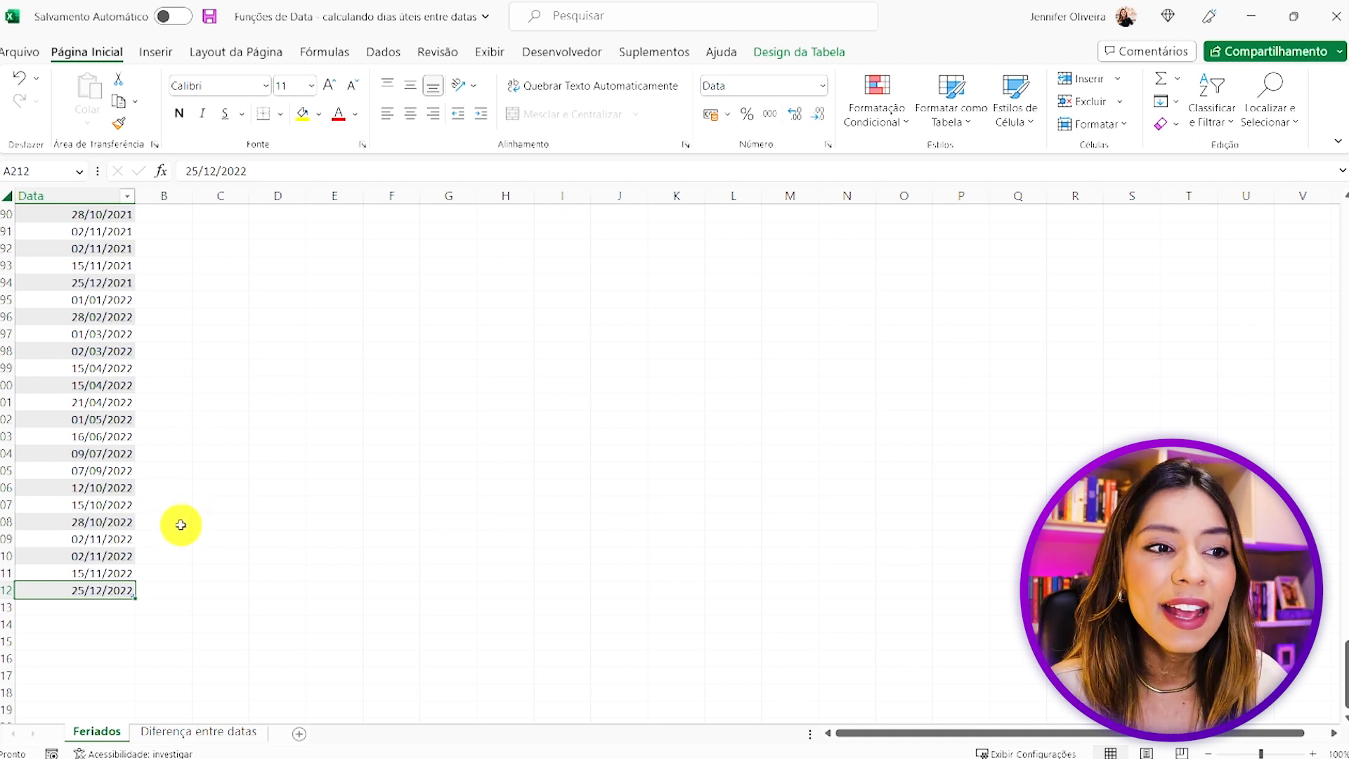
{"action": "key", "text": "ctrl+Up"}
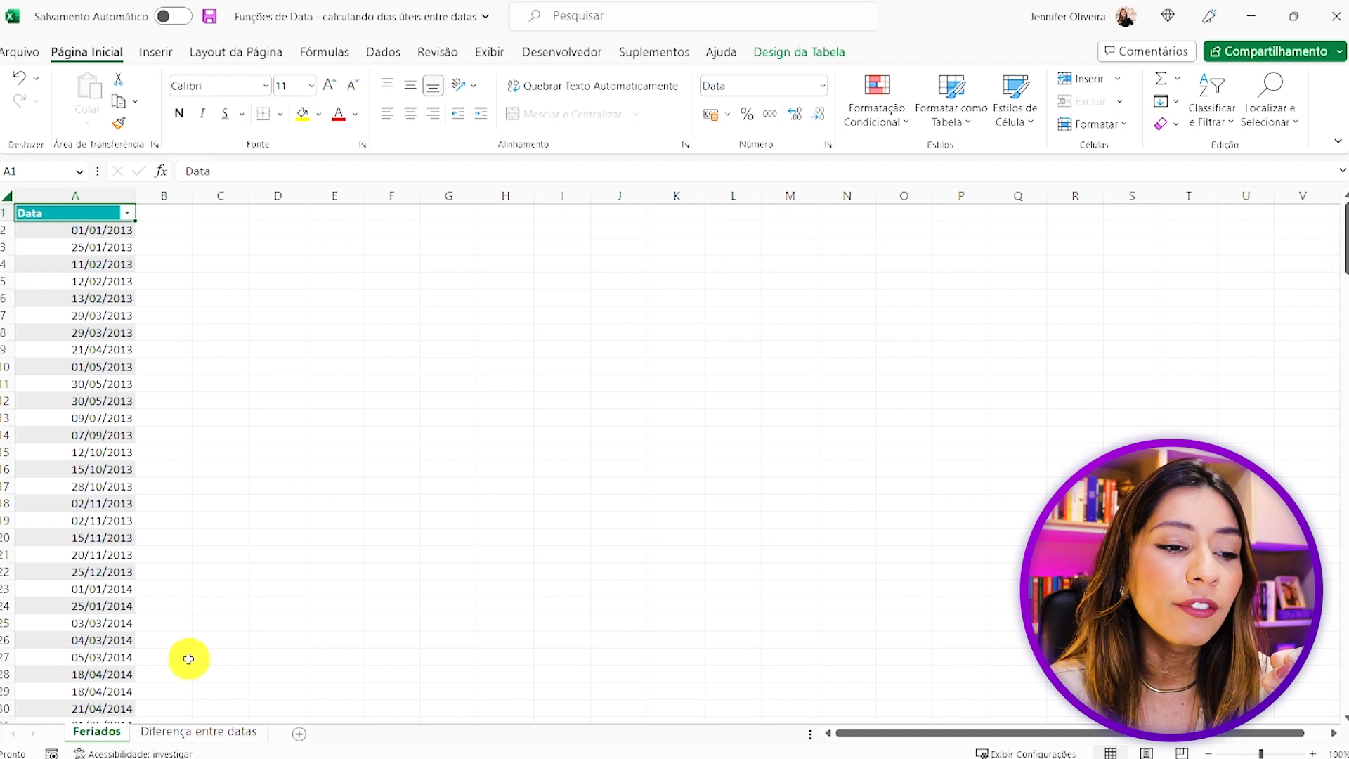
{"action": "left_click", "coordinate": [199, 732]}
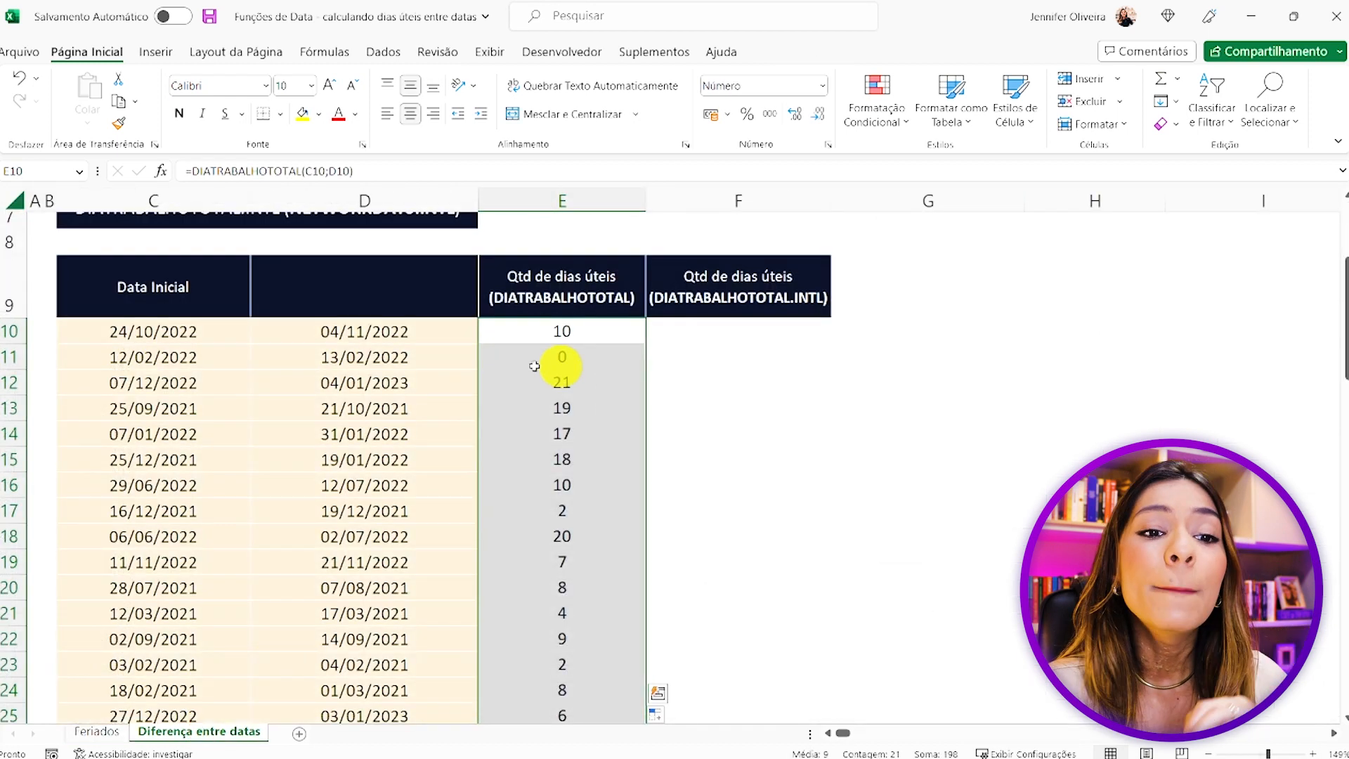
- Add the full Data column of the Feriados sheet, Tabela1[Data], as the holidays argument of the DIATRABALHOTOTAL formula in E10
{"action": "left_click", "coordinate": [636, 329]}
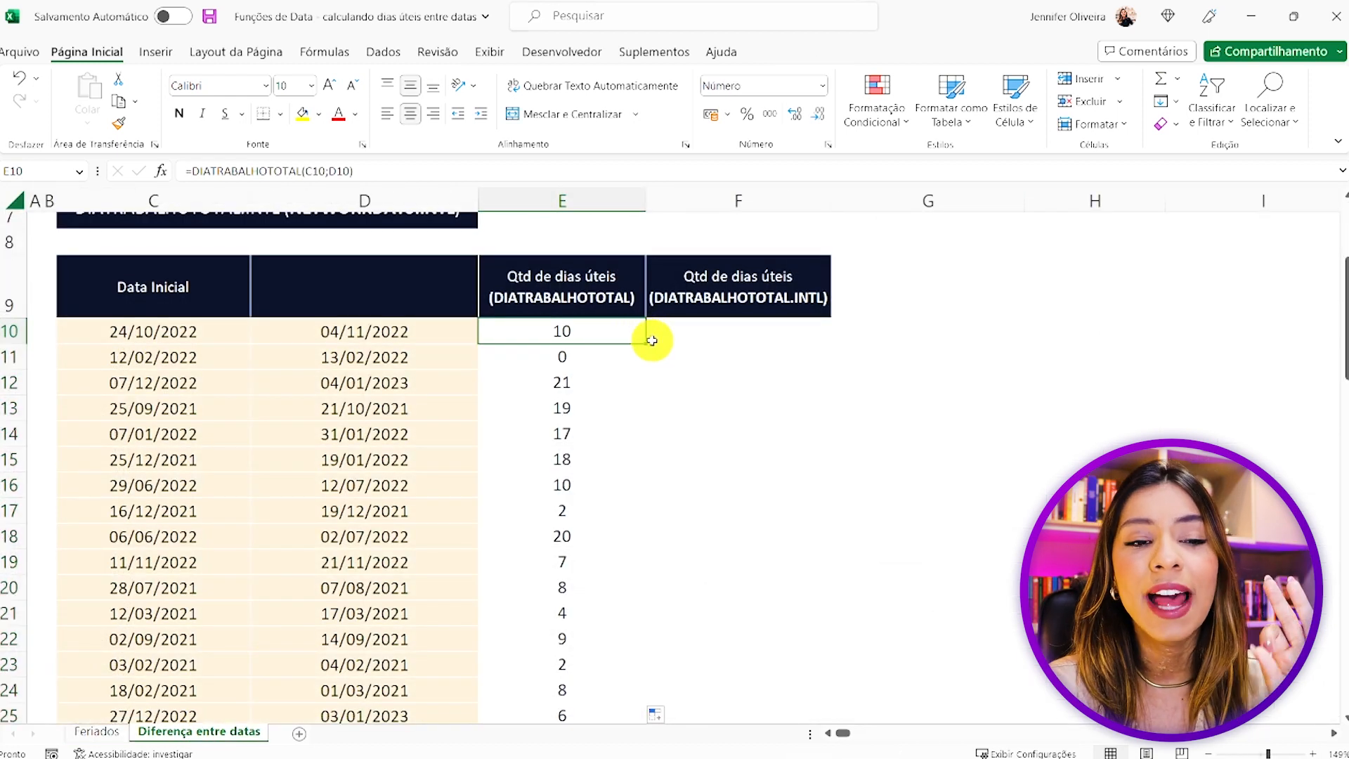
{"action": "double_click", "coordinate": [632, 333]}
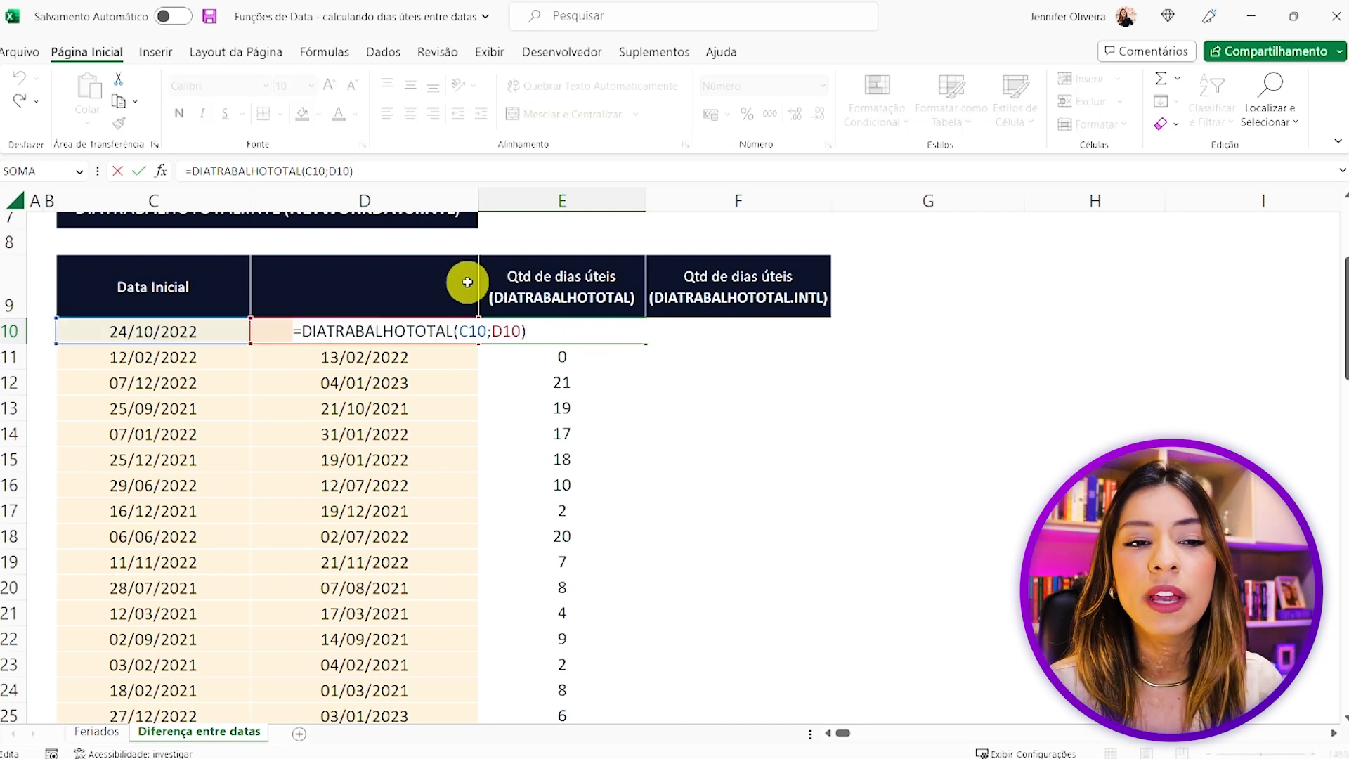
{"action": "key", "text": "BackSpace"}
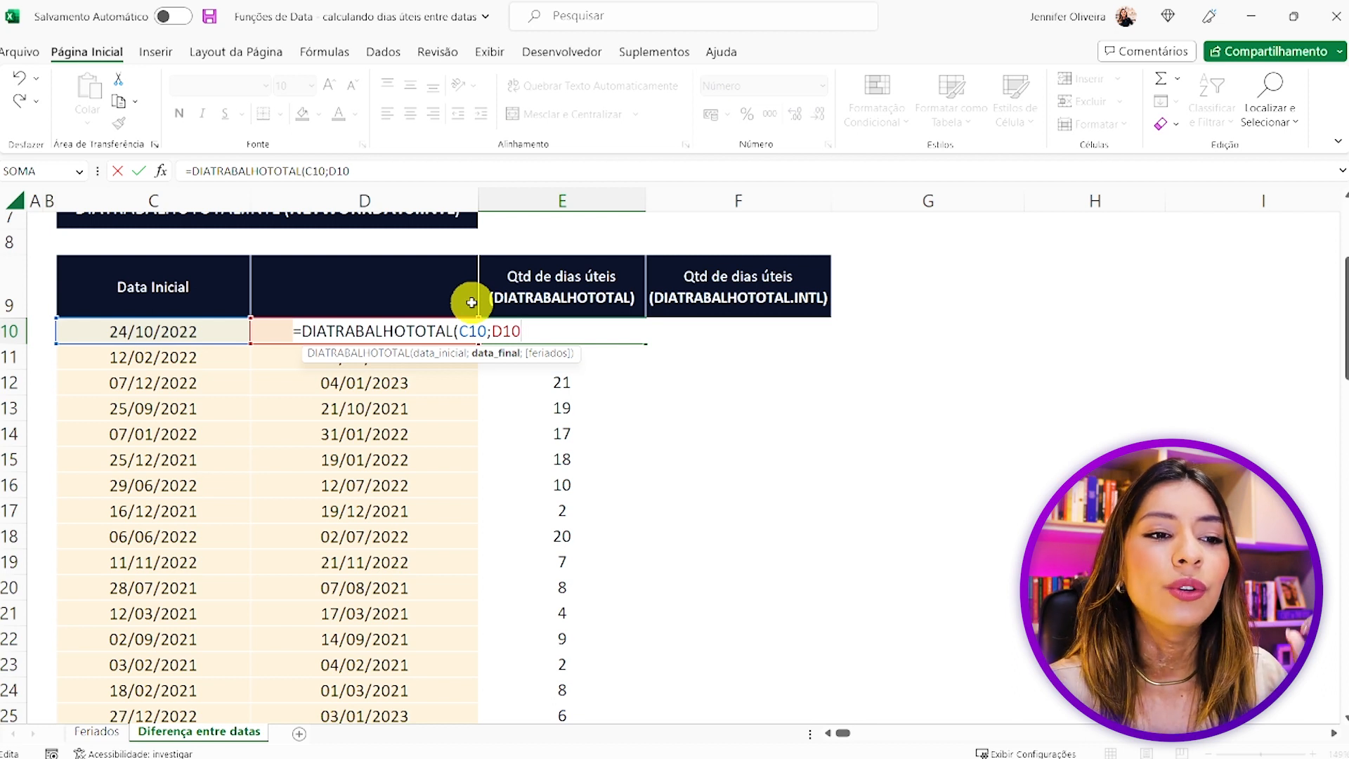
{"action": "type", "text": ";"}
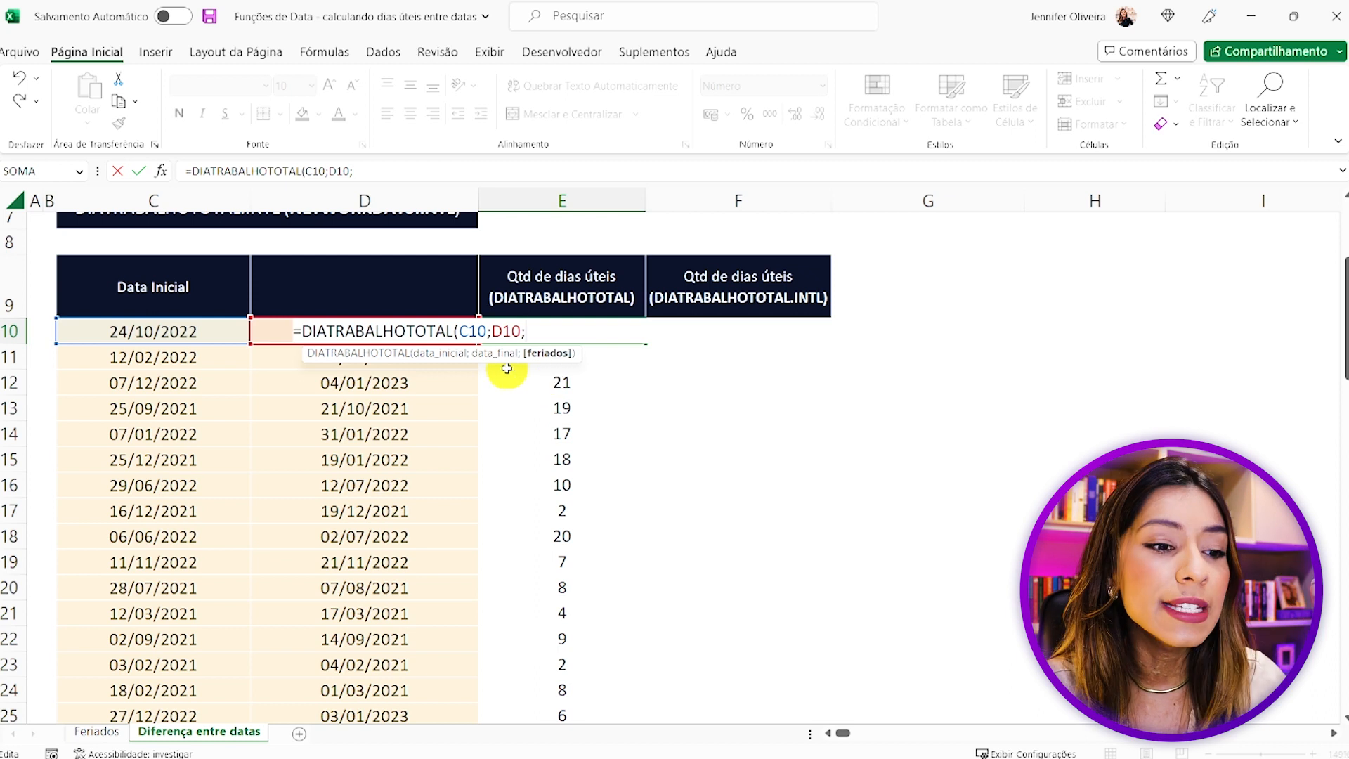
{"action": "left_click", "coordinate": [99, 732]}
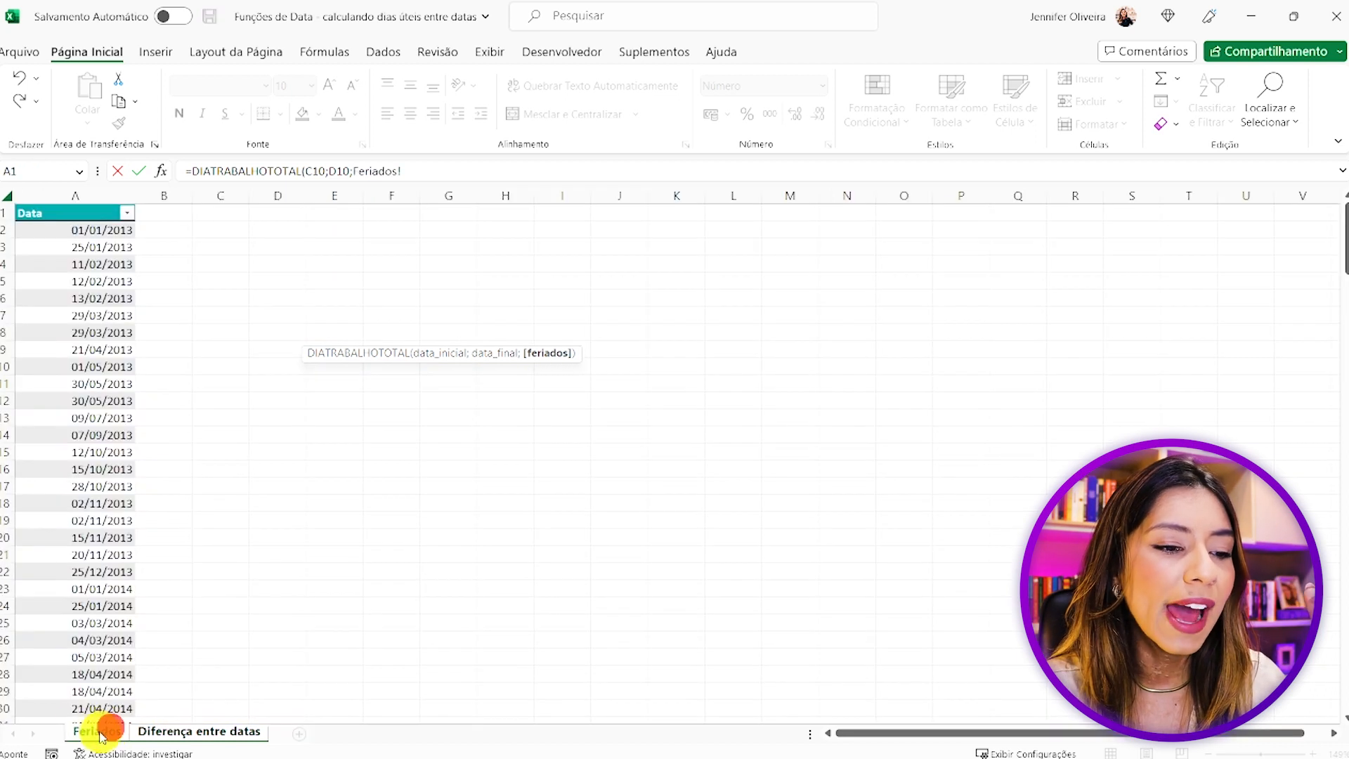
{"action": "left_click", "coordinate": [75, 233]}
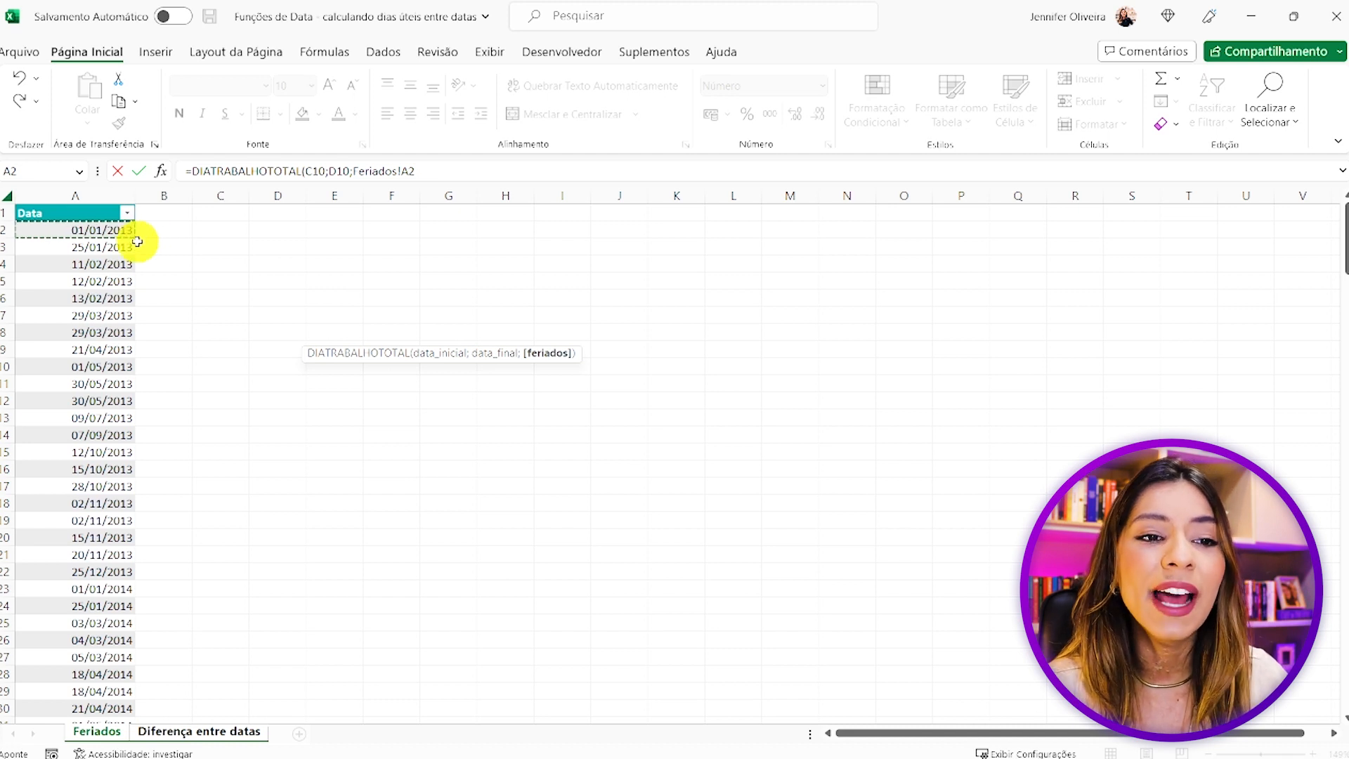
{"action": "key", "text": "ctrl+shift+Down"}
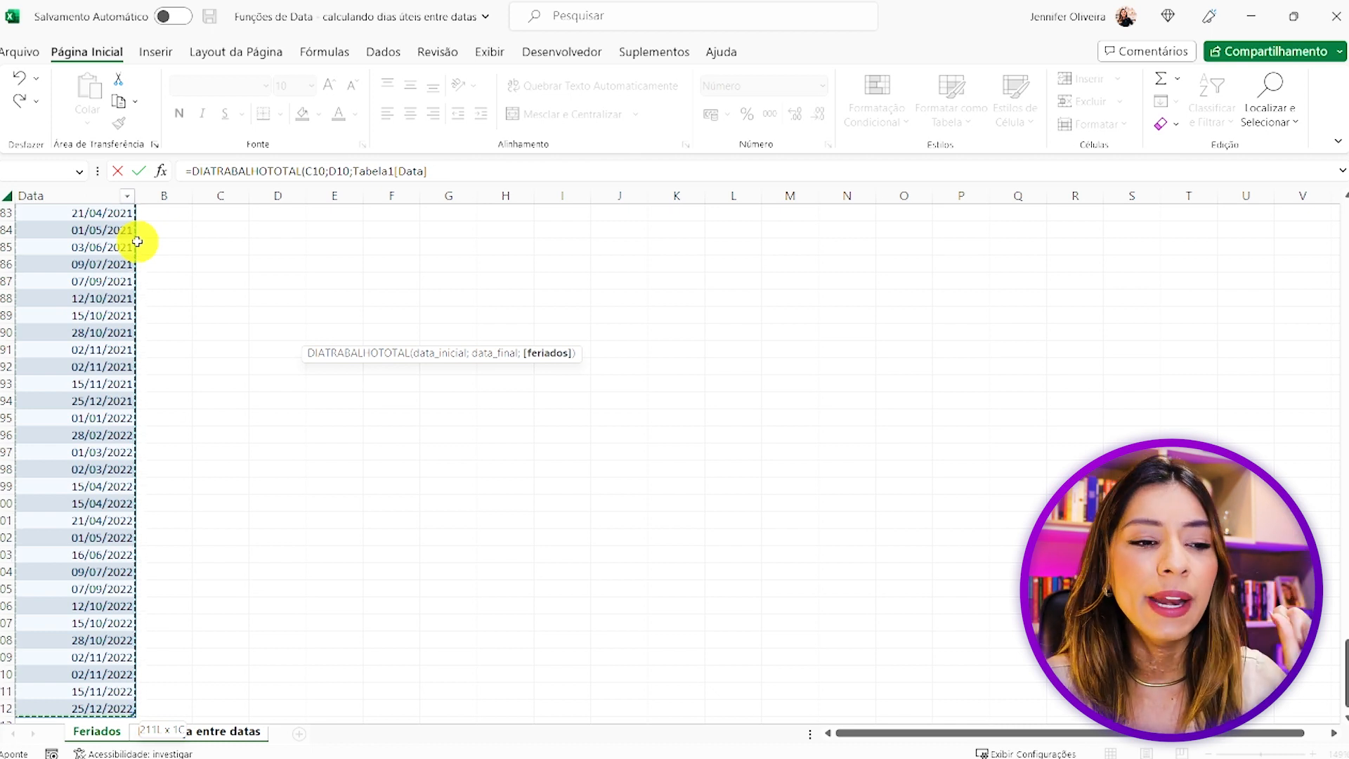
{"action": "key", "text": "Return"}
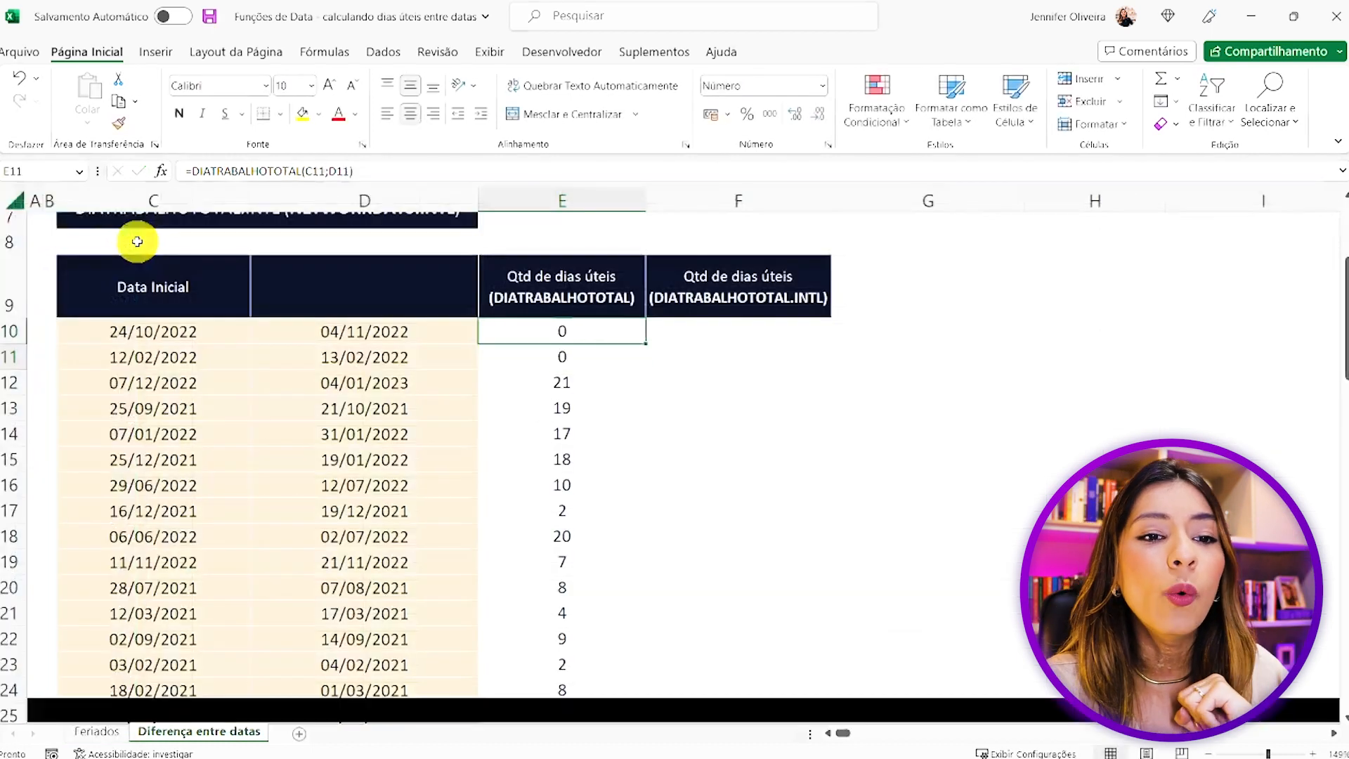
- Fill the E10 formula with the holidays argument down the rest of the DIATRABALHOTOTAL column
{"action": "left_click_drag", "start_coordinate": [151, 332], "coordinate": [281, 331]}
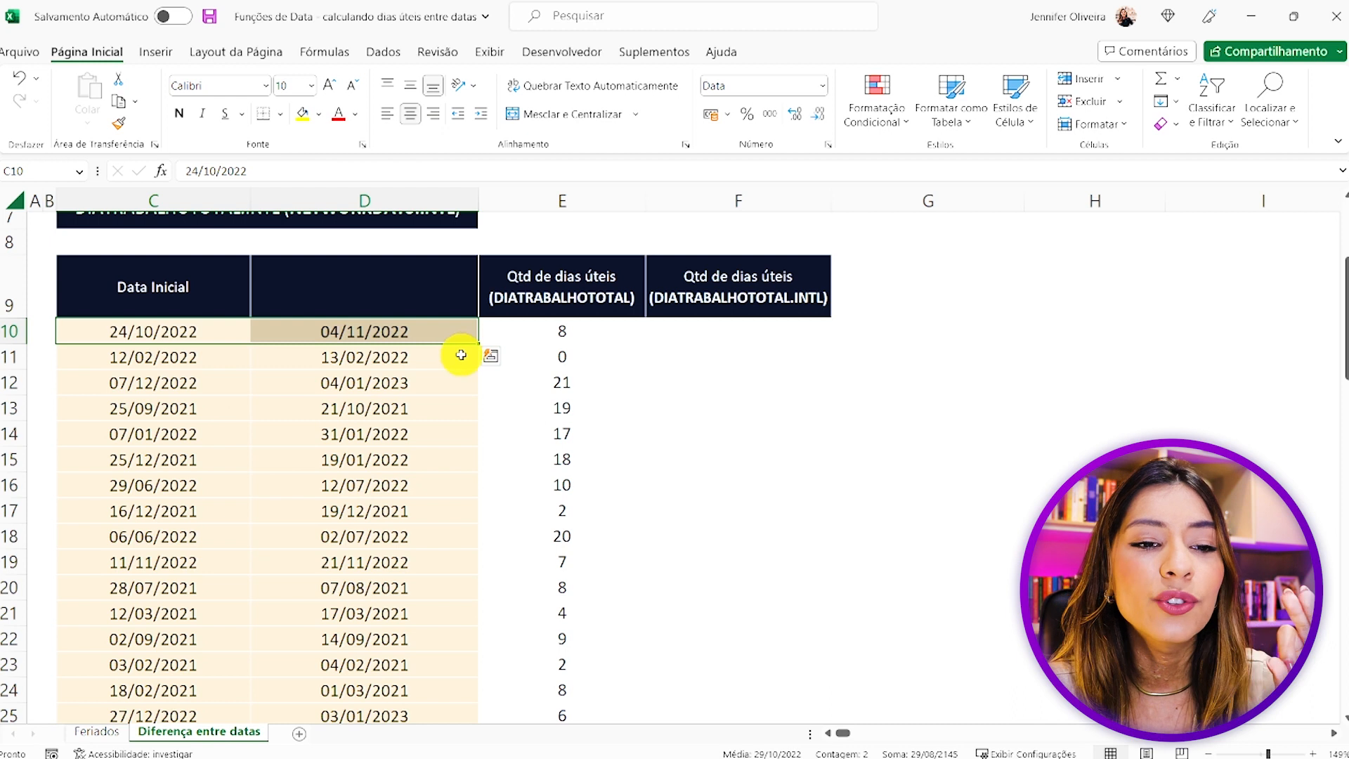
{"action": "left_click", "coordinate": [559, 335]}
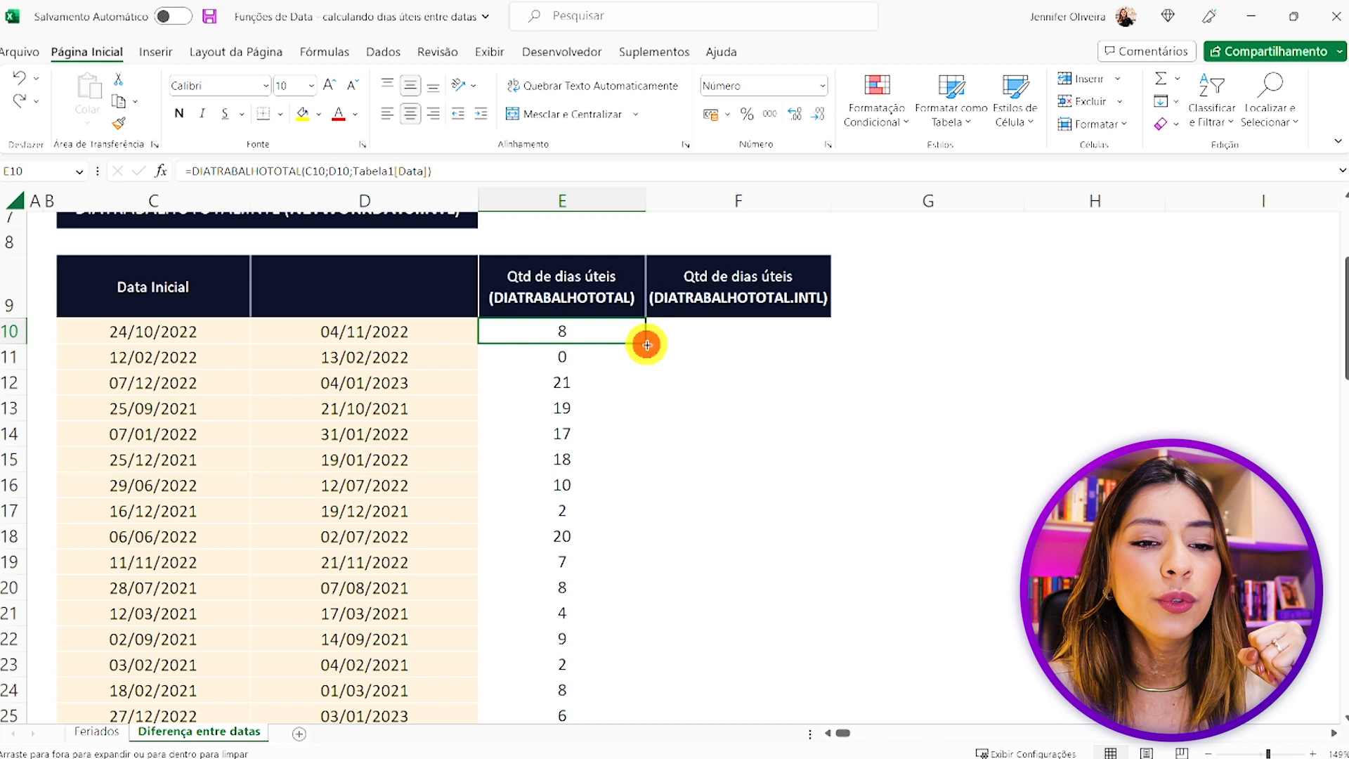
{"action": "double_click", "coordinate": [647, 345]}
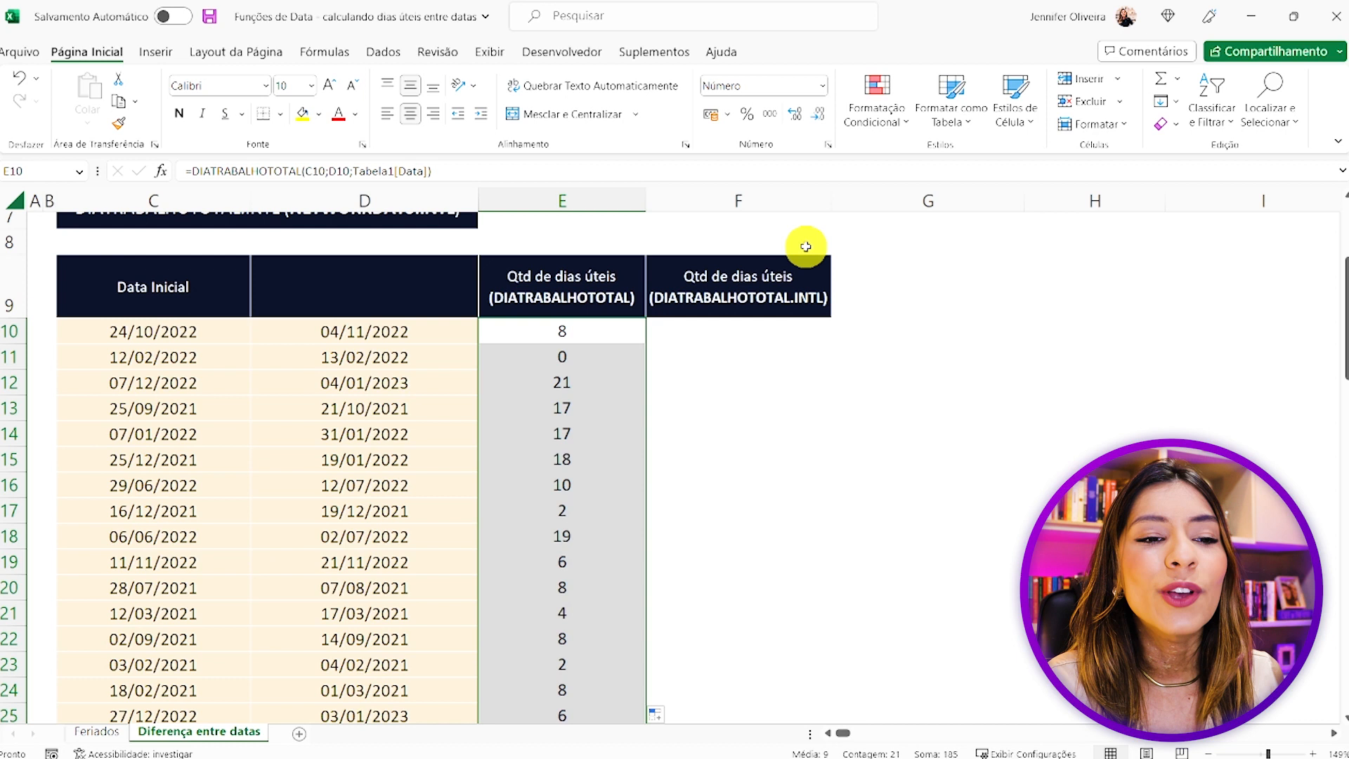
- Examine the DIATRABALHOTOTAL.INTL rule, its empty column F and the reference table of weekend numbers in columns H and I
{"action": "left_click", "coordinate": [734, 395]}
{"action": "left_click", "coordinate": [821, 337]}
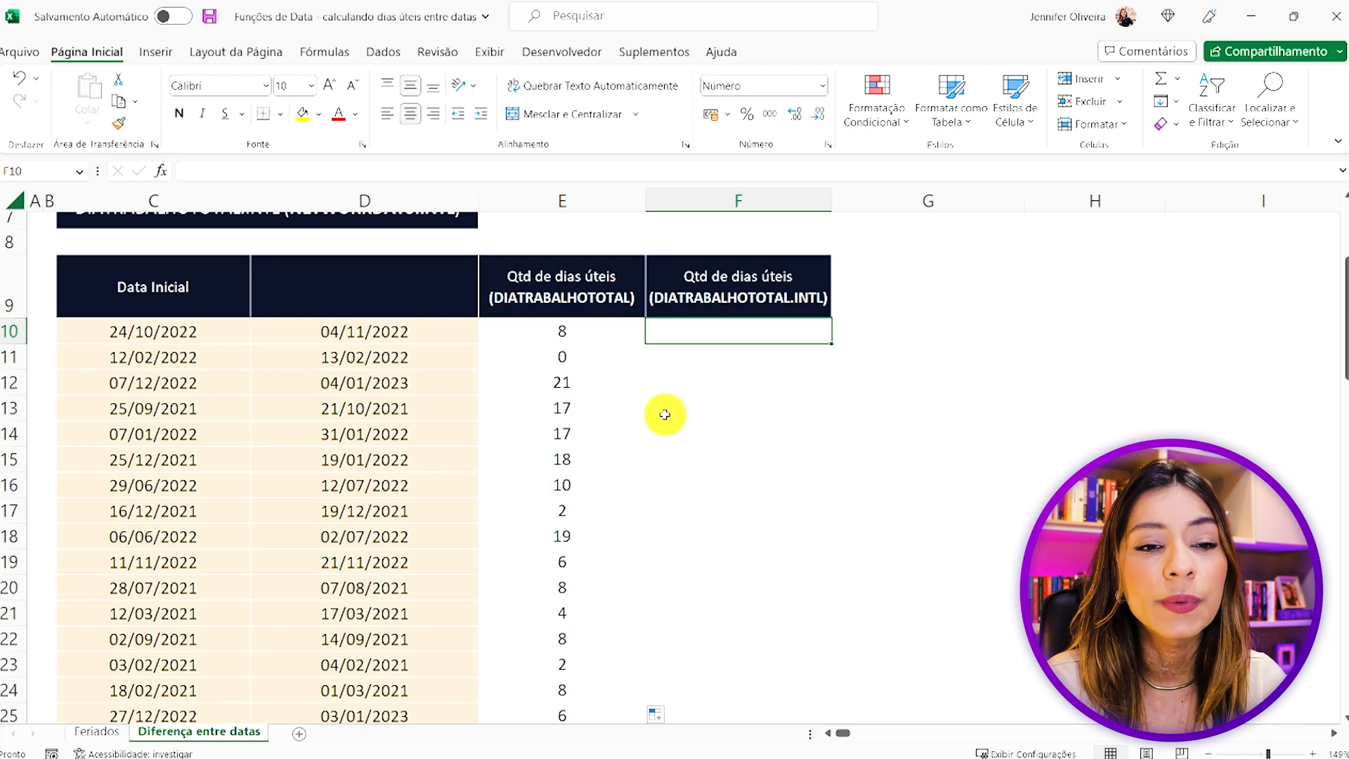
{"action": "scroll", "coordinate": [706, 413], "scroll_direction": "up", "scroll_amount": 1}
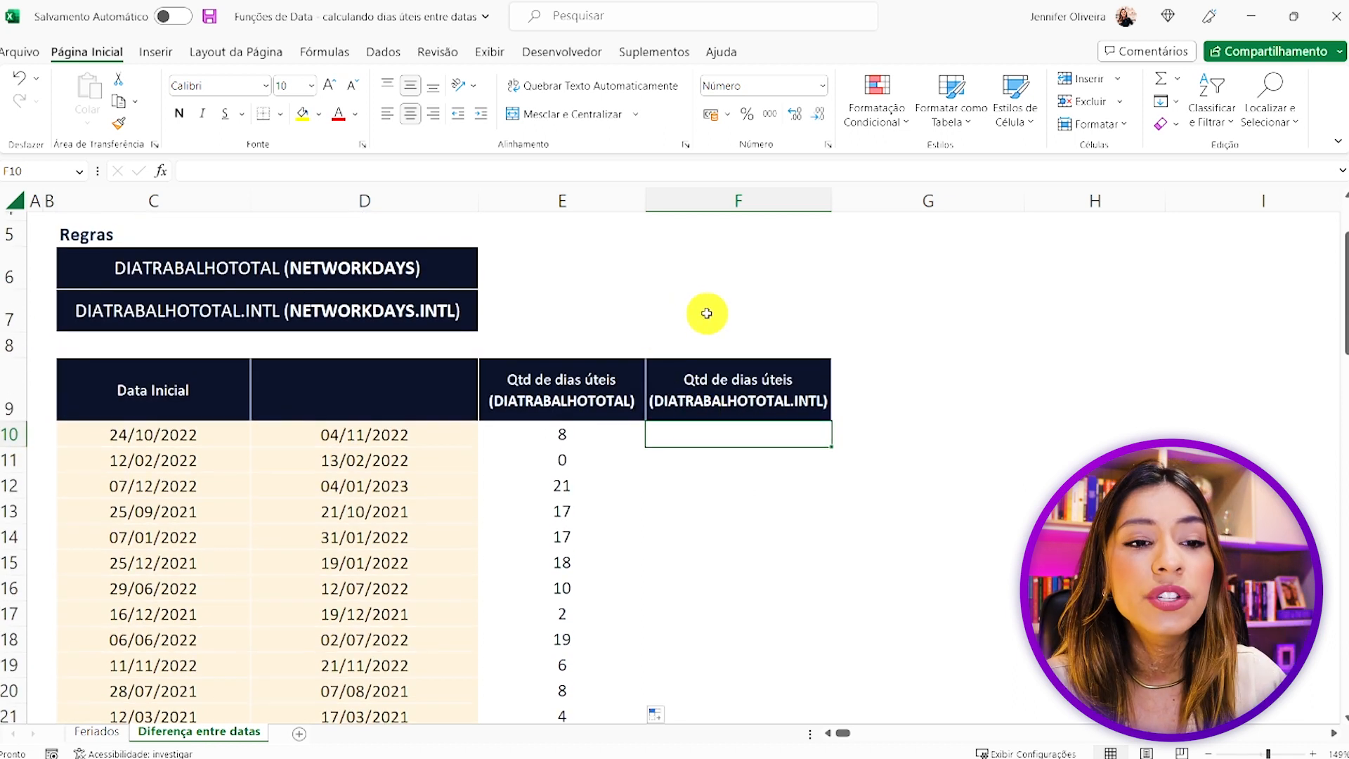
{"action": "key", "text": "alt"}
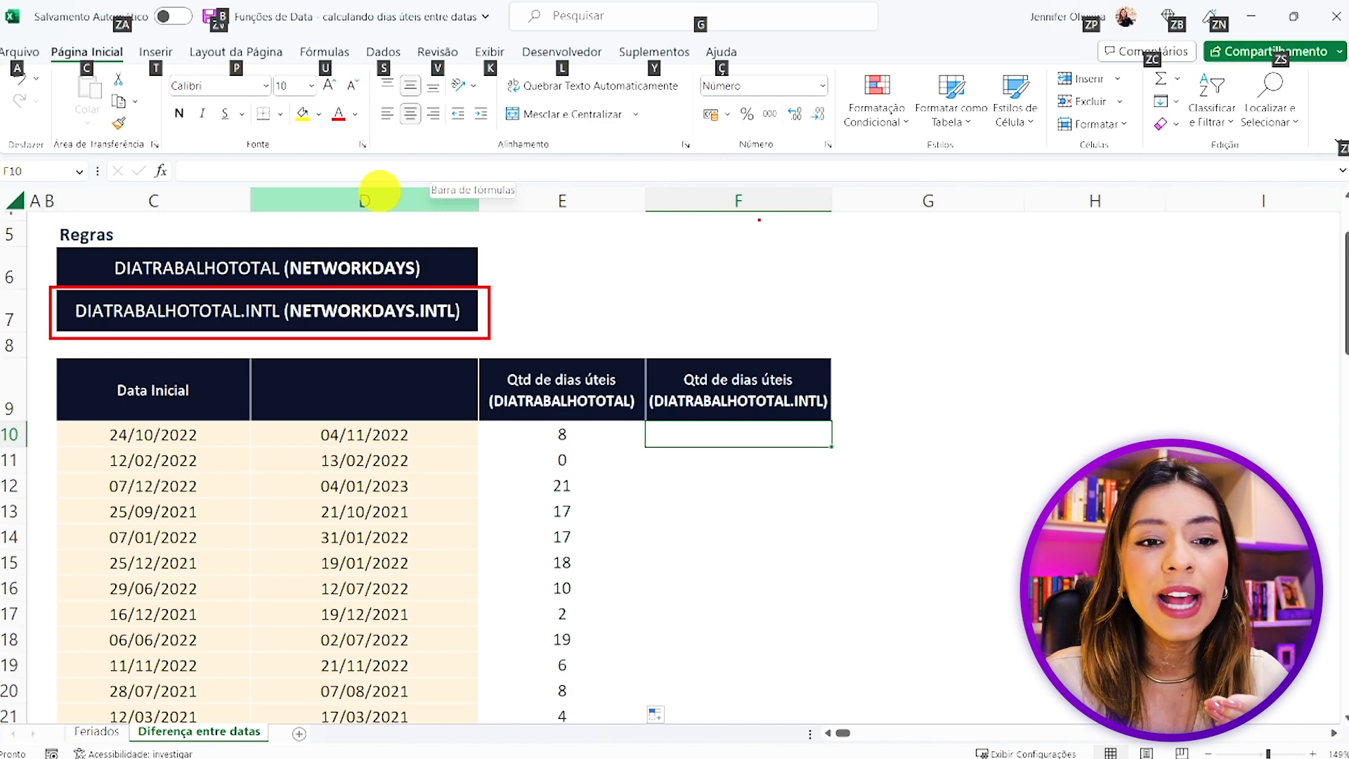
{"action": "left_click_drag", "start_coordinate": [479, 356], "coordinate": [650, 425]}
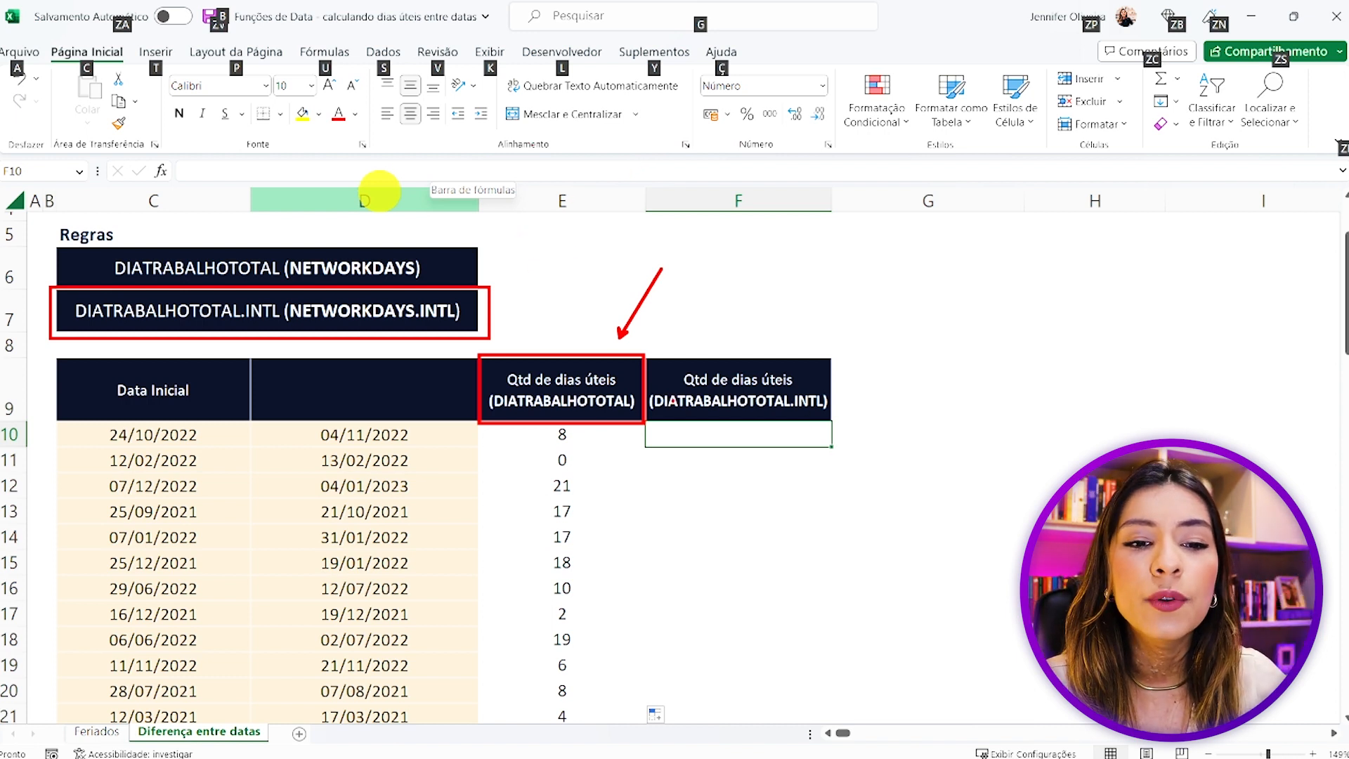
{"action": "mouse_move", "coordinate": [652, 384]}
{"action": "left_mouse_down"}
{"action": "mouse_move", "coordinate": [705, 429]}
{"action": "mouse_move", "coordinate": [848, 425]}
{"action": "left_mouse_up"}
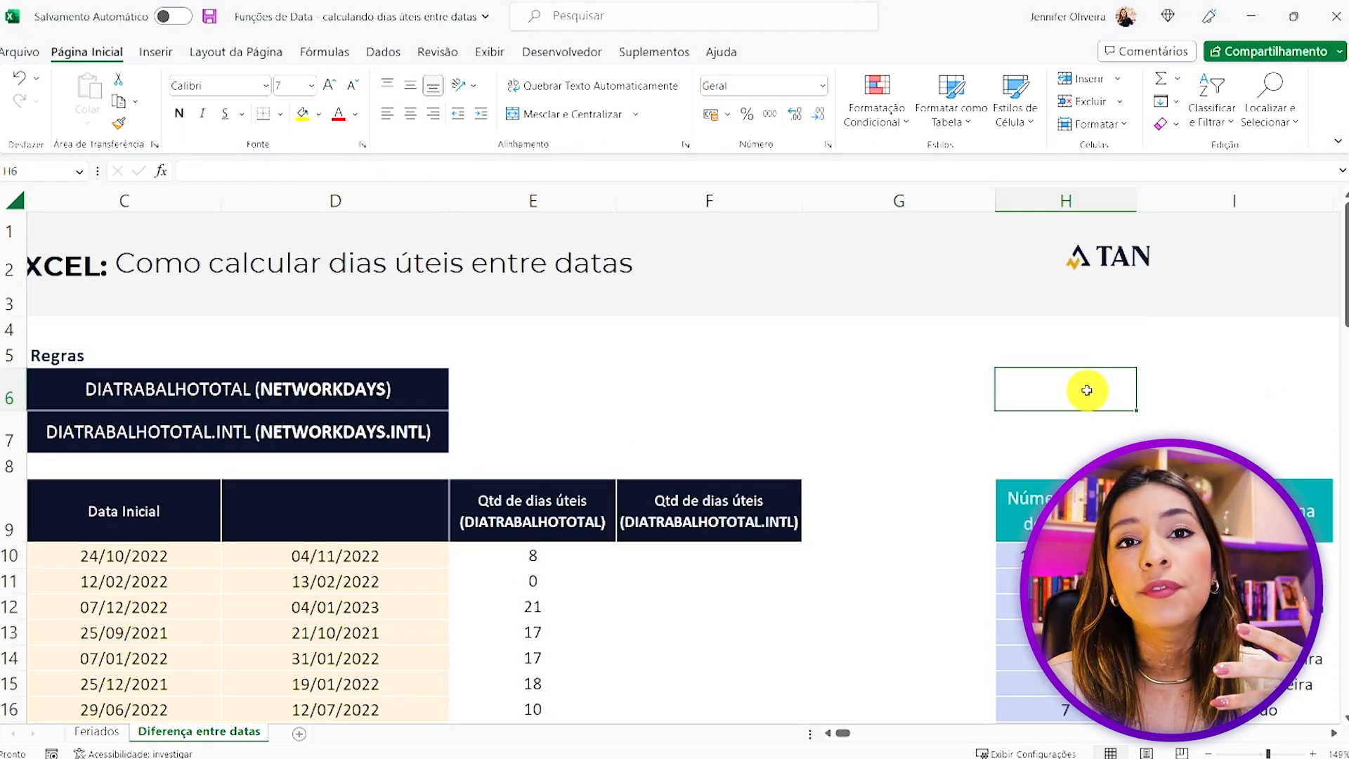
{"action": "scroll", "coordinate": [1082, 391], "scroll_direction": "right", "scroll_amount": 2}
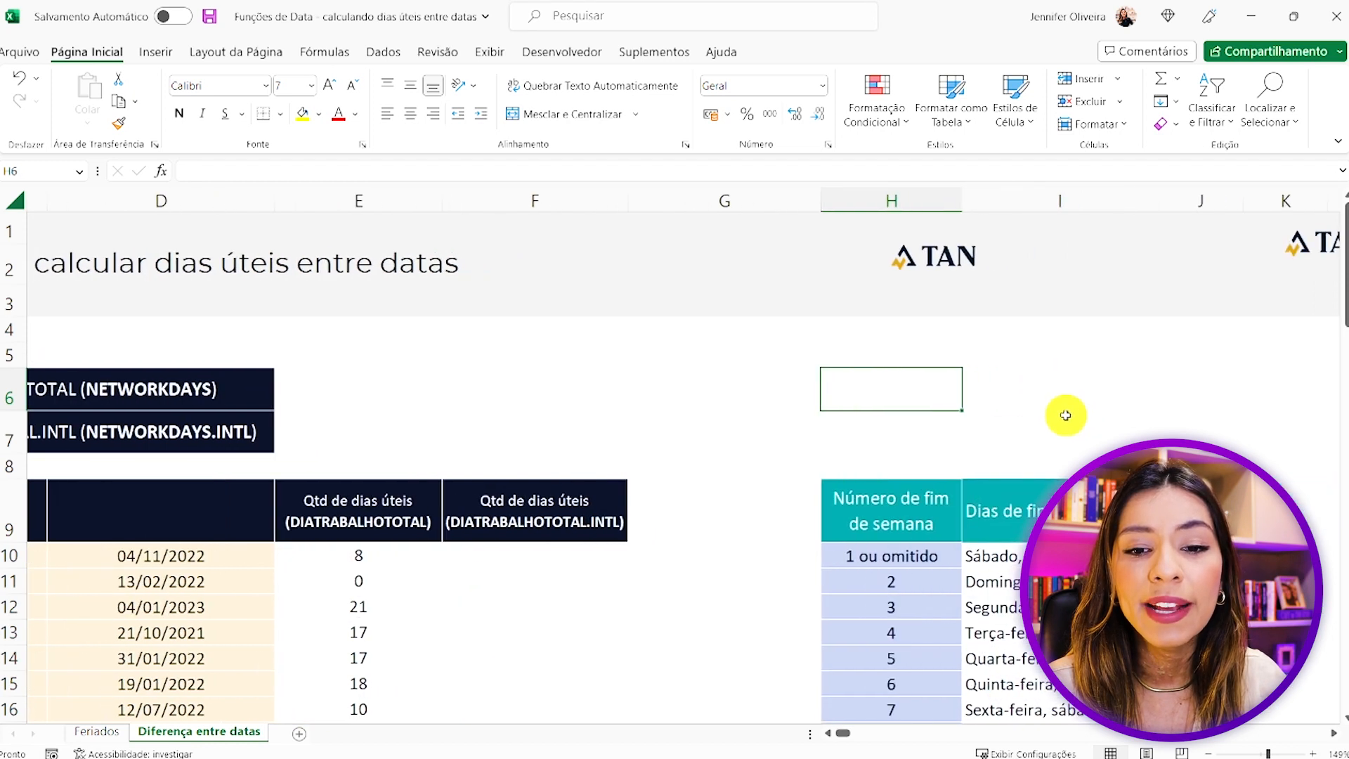
- Examine the weekend-number table in columns H and I, covering the two-day codes 1 to 7 and the single-day codes 11 to 17
{"action": "scroll", "coordinate": [1065, 416], "scroll_direction": "down", "scroll_amount": 2}
{"action": "scroll", "coordinate": [1065, 419], "scroll_direction": "down", "scroll_amount": 1}
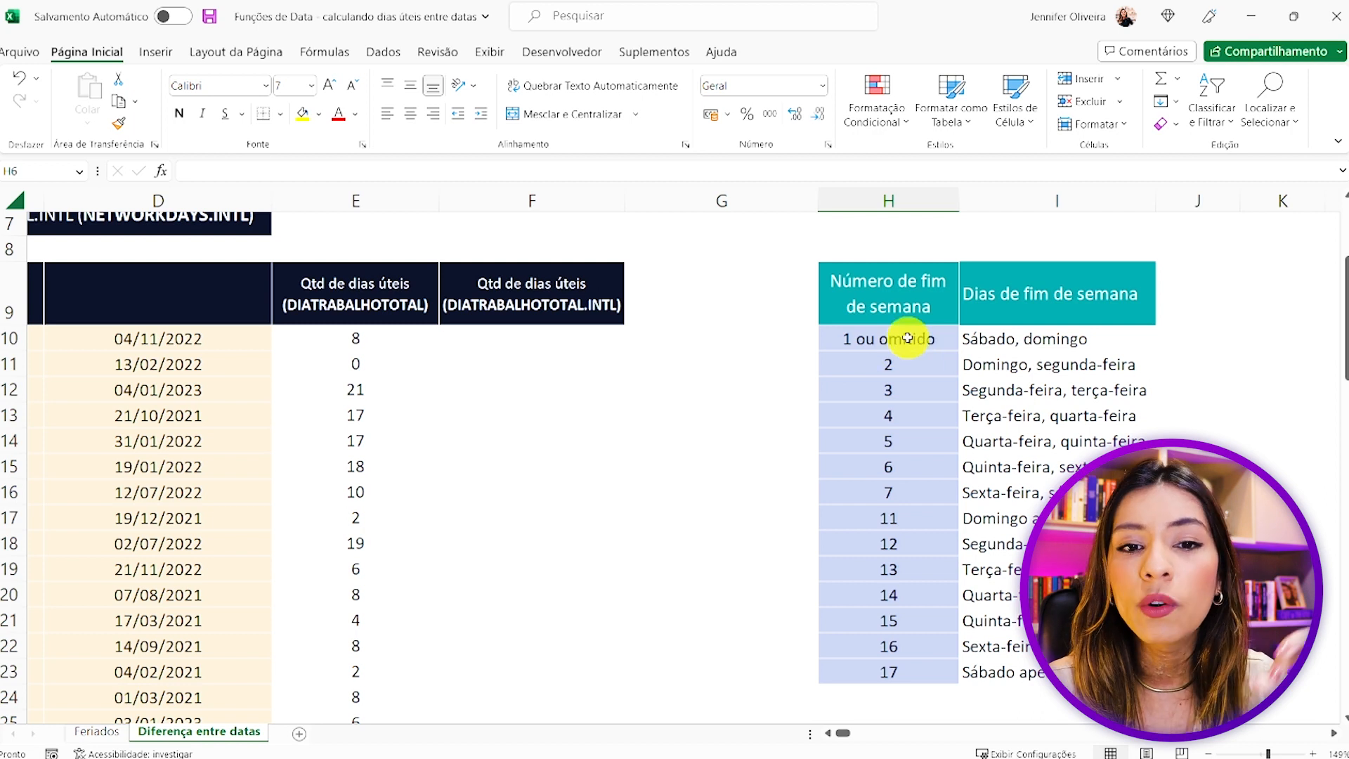
{"action": "left_click_drag", "start_coordinate": [917, 336], "coordinate": [1116, 335]}
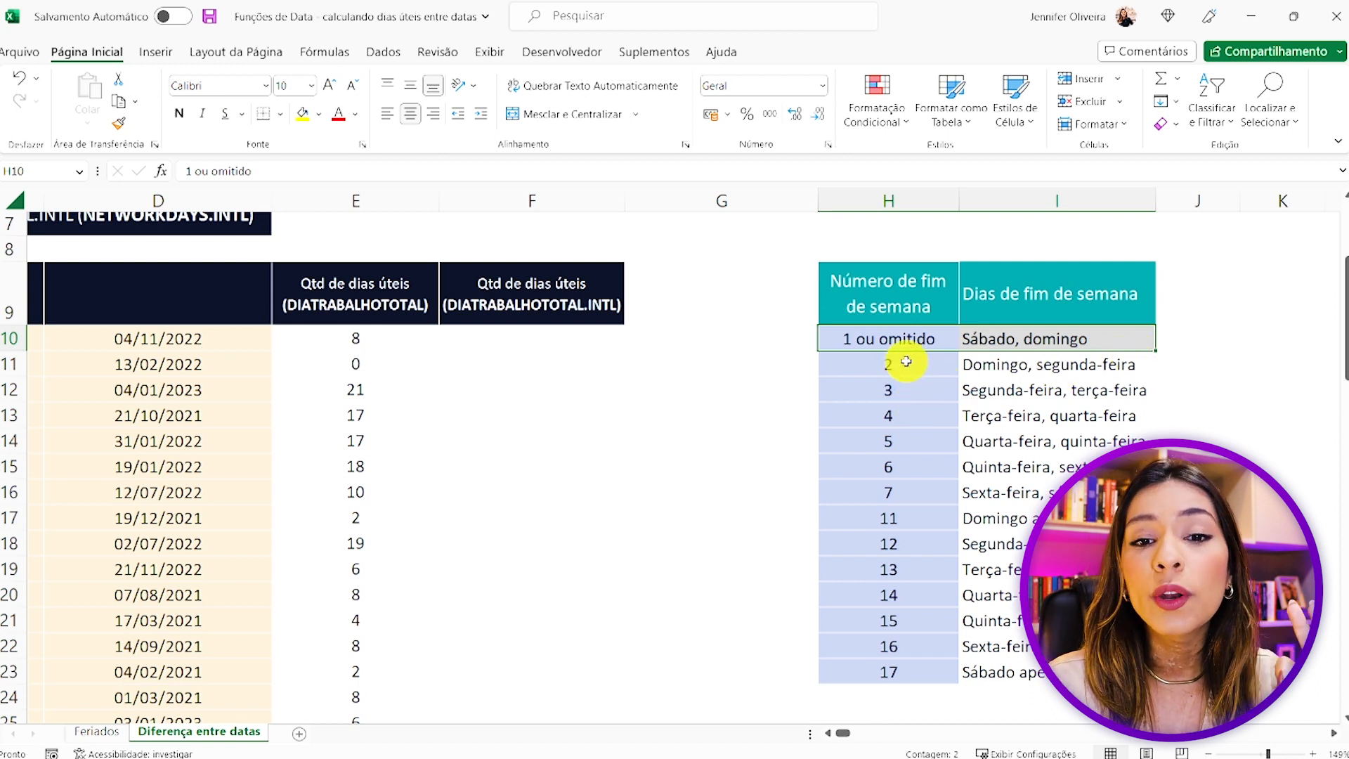
{"action": "left_click_drag", "start_coordinate": [905, 361], "coordinate": [972, 364]}
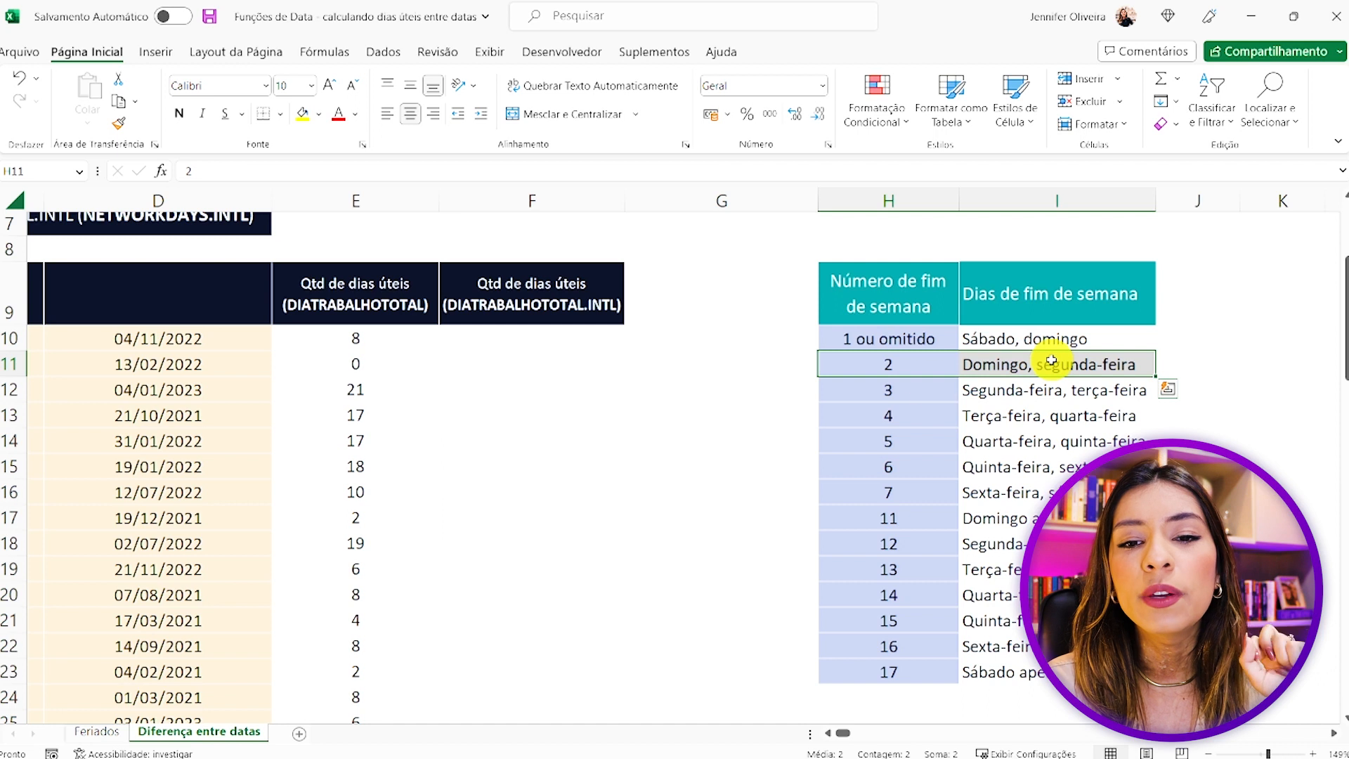
{"action": "left_click", "coordinate": [900, 387]}
{"action": "left_click", "coordinate": [1007, 394]}
{"action": "left_click", "coordinate": [887, 411]}
{"action": "left_click", "coordinate": [1000, 422]}
{"action": "left_click", "coordinate": [914, 441]}
{"action": "left_click", "coordinate": [991, 441]}
{"action": "left_click", "coordinate": [900, 469]}
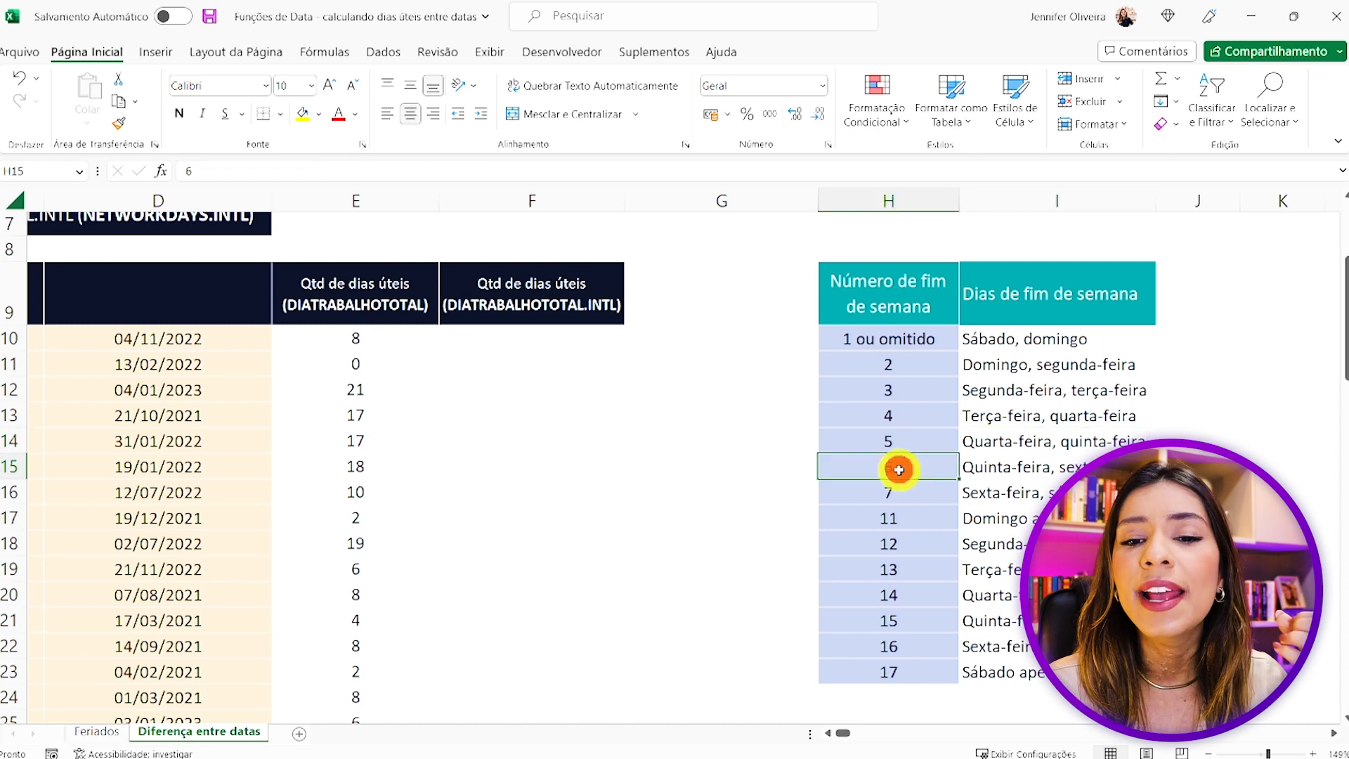
{"action": "left_click", "coordinate": [984, 468]}
{"action": "left_click_drag", "start_coordinate": [926, 490], "coordinate": [919, 637]}
{"action": "left_click_drag", "start_coordinate": [920, 523], "coordinate": [926, 678]}
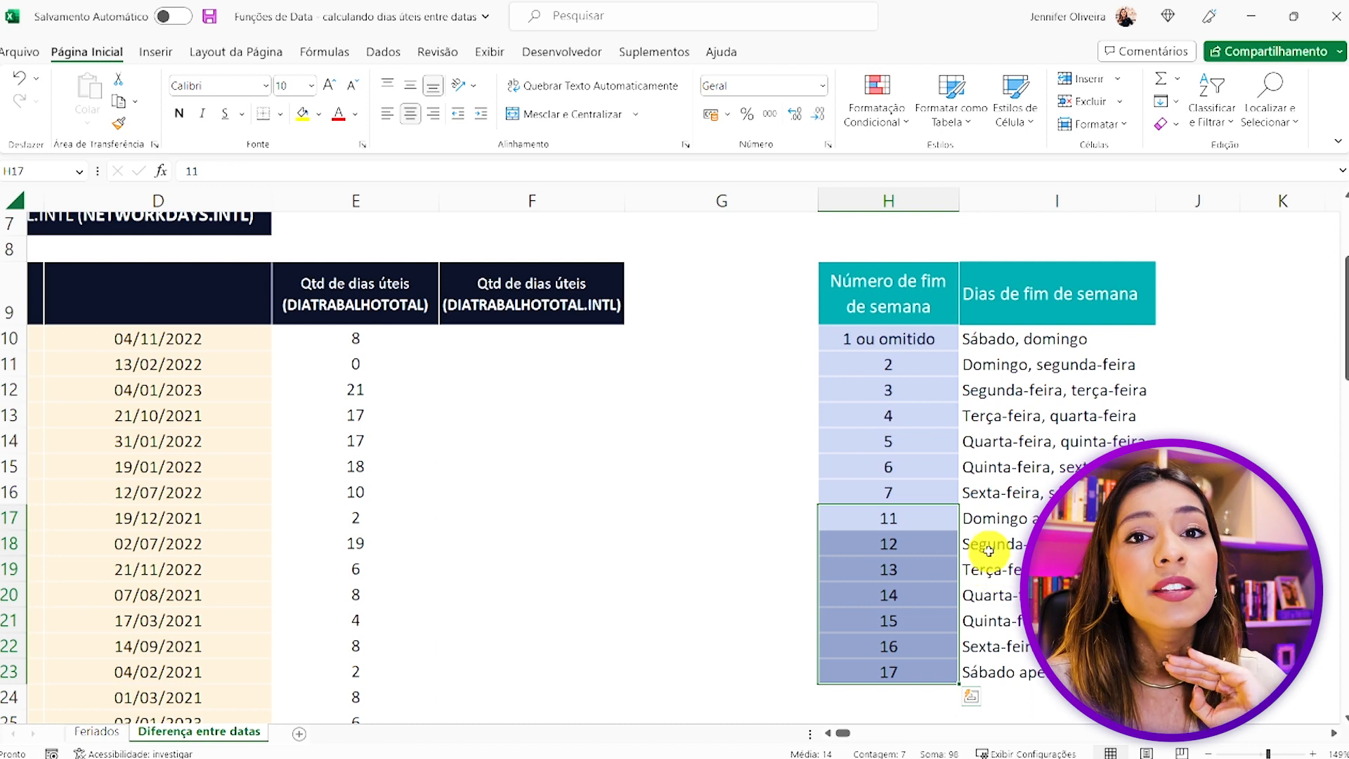
{"action": "left_click", "coordinate": [892, 517]}
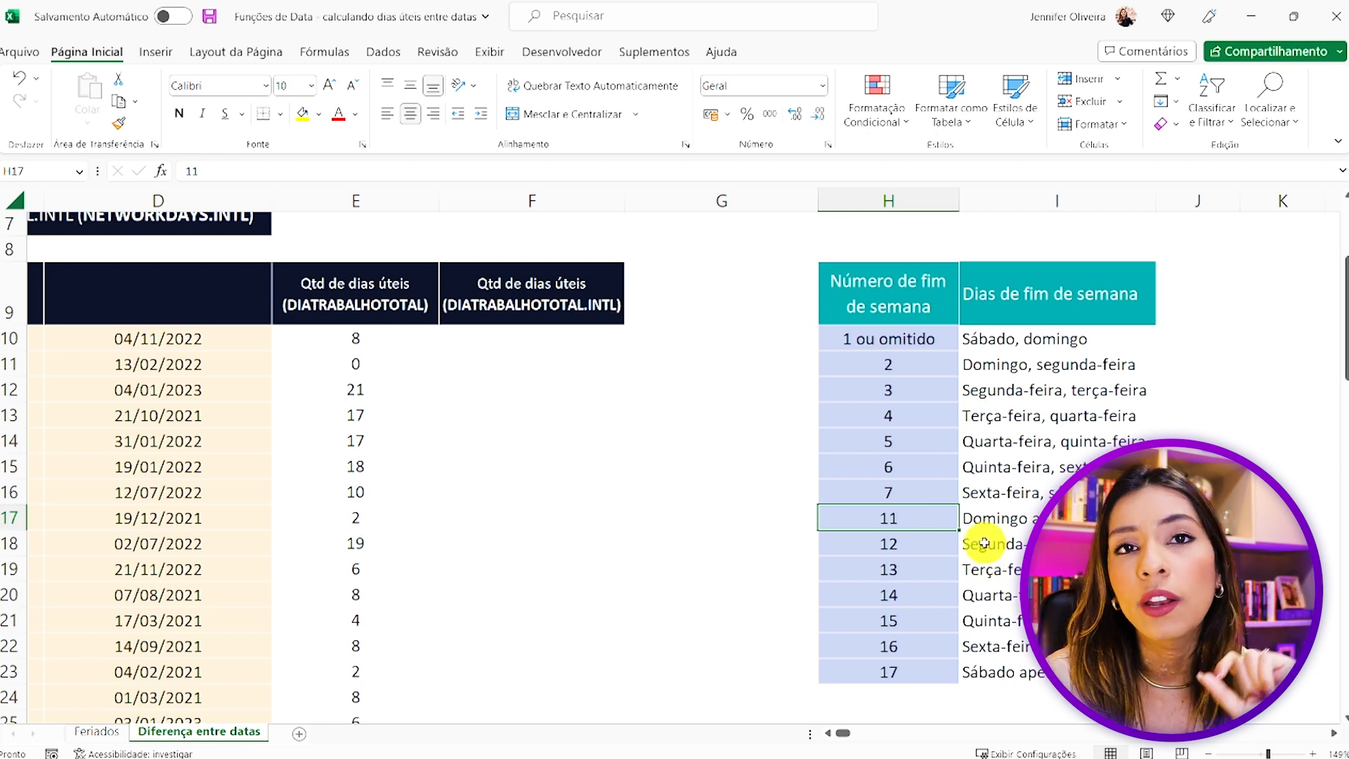
- Start a DIATRABALHOTOTAL.INTL formula in F10 with C10 as the start date and D10 as the end date
{"action": "left_click", "coordinate": [526, 338]}
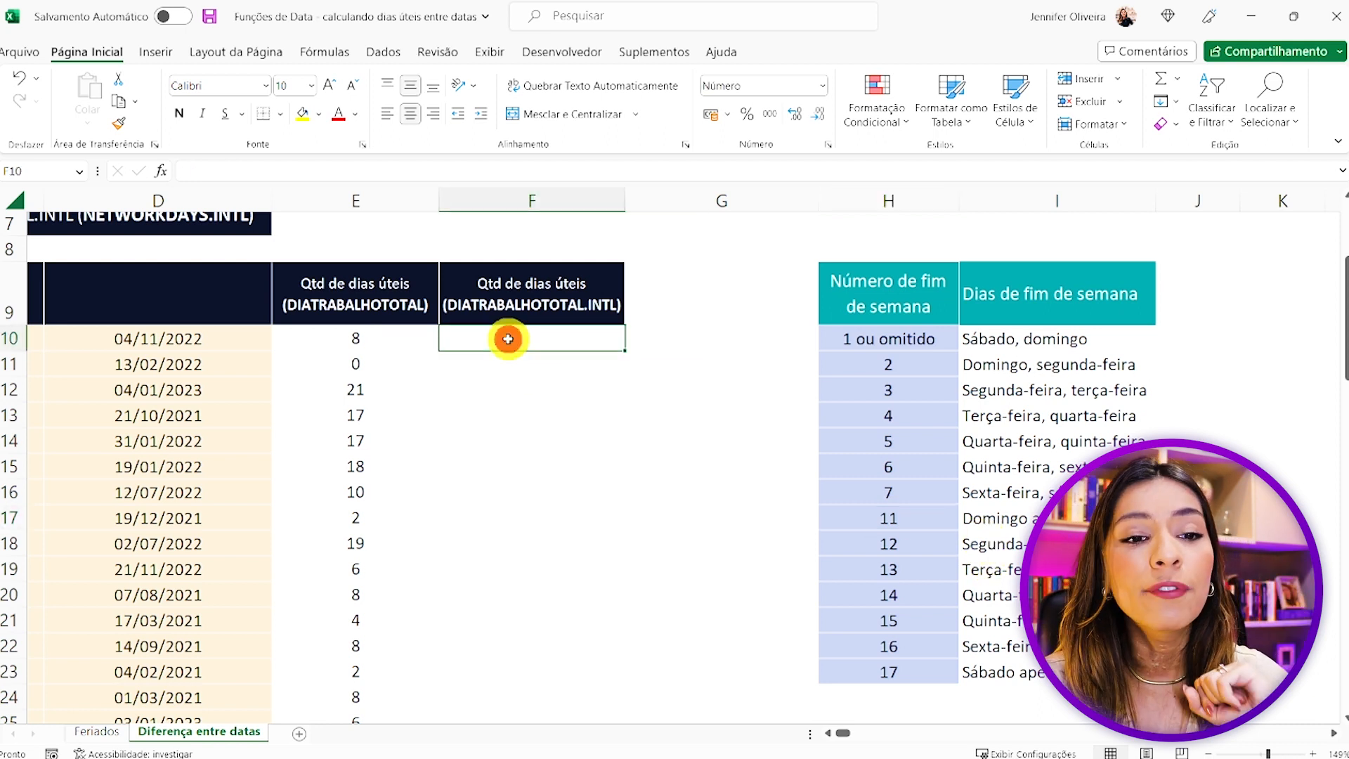
{"action": "scroll", "coordinate": [583, 294], "scroll_direction": "left", "scroll_amount": 1}
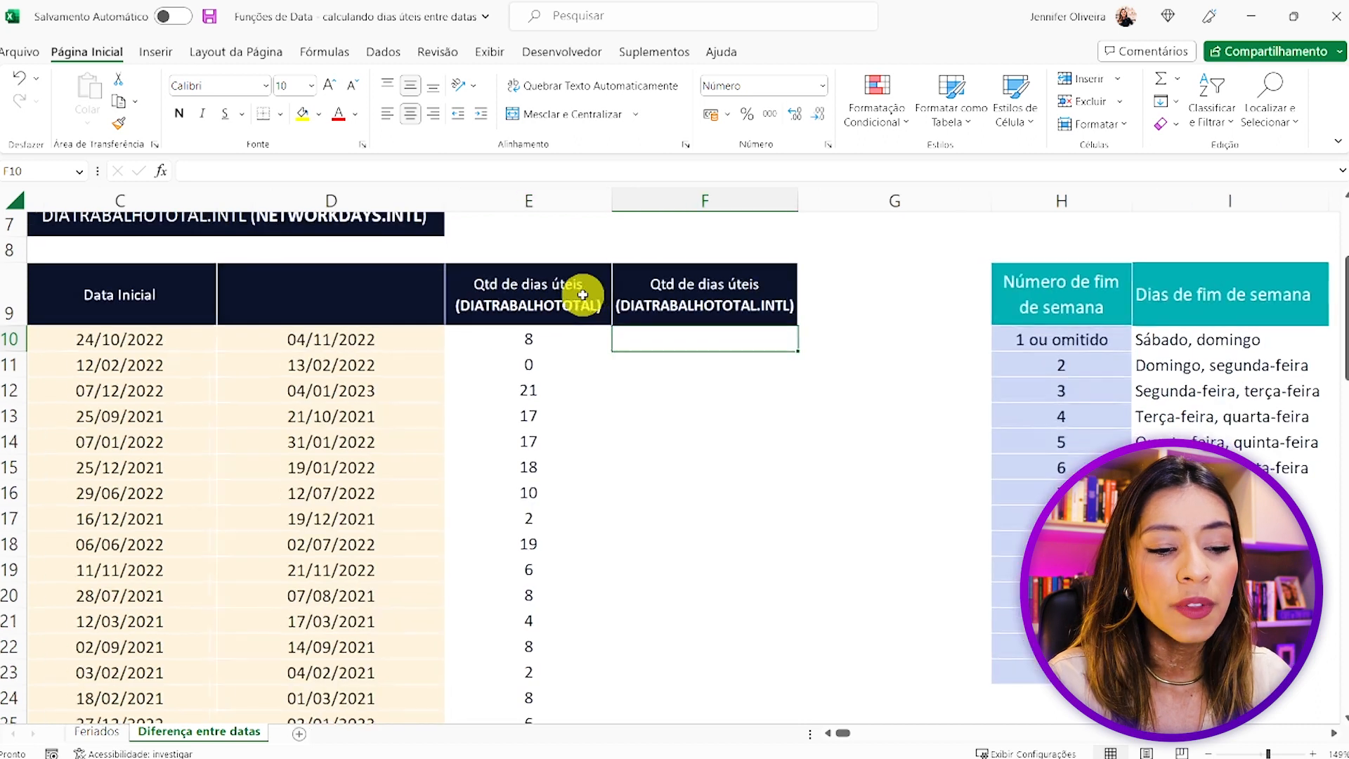
{"action": "type", "text": "=DIATR"}
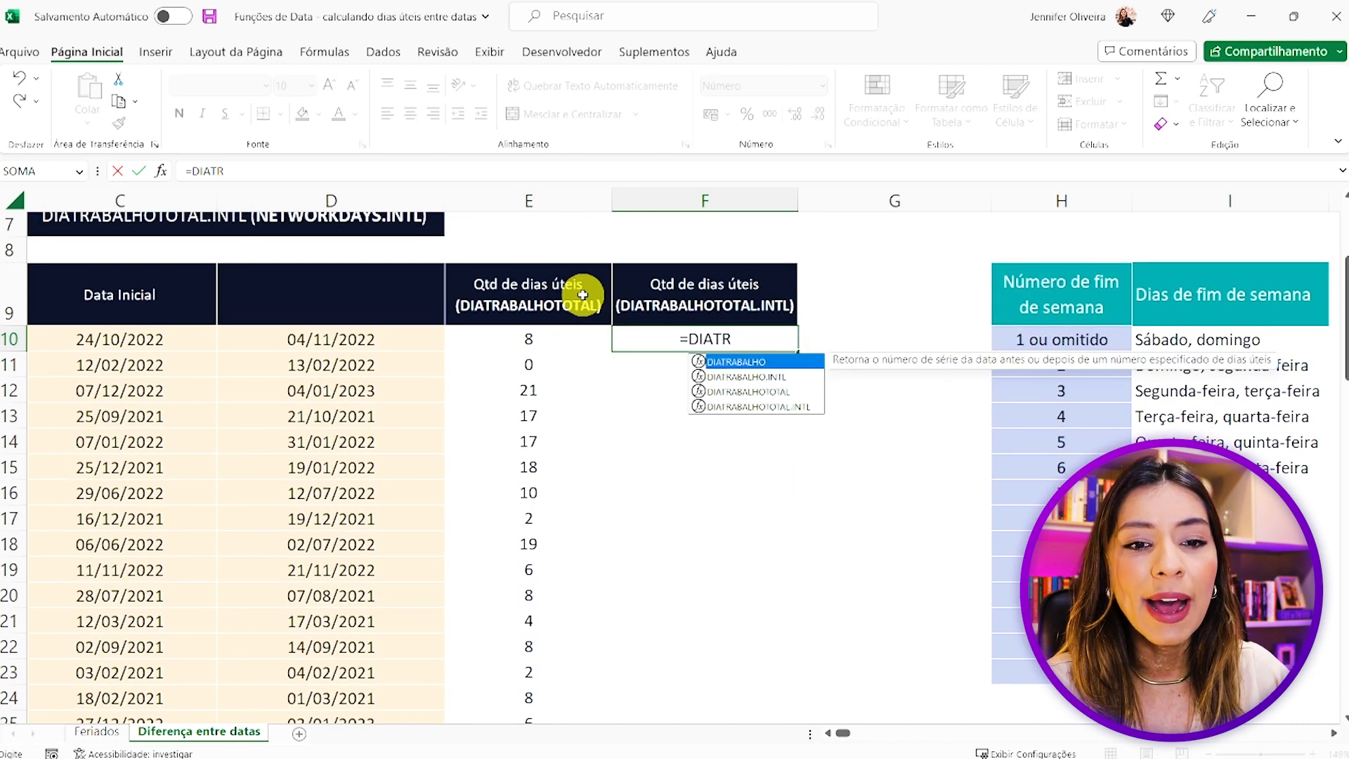
{"action": "key", "text": "Down"}
{"action": "key", "text": "Down"}
{"action": "key", "text": "Down"}
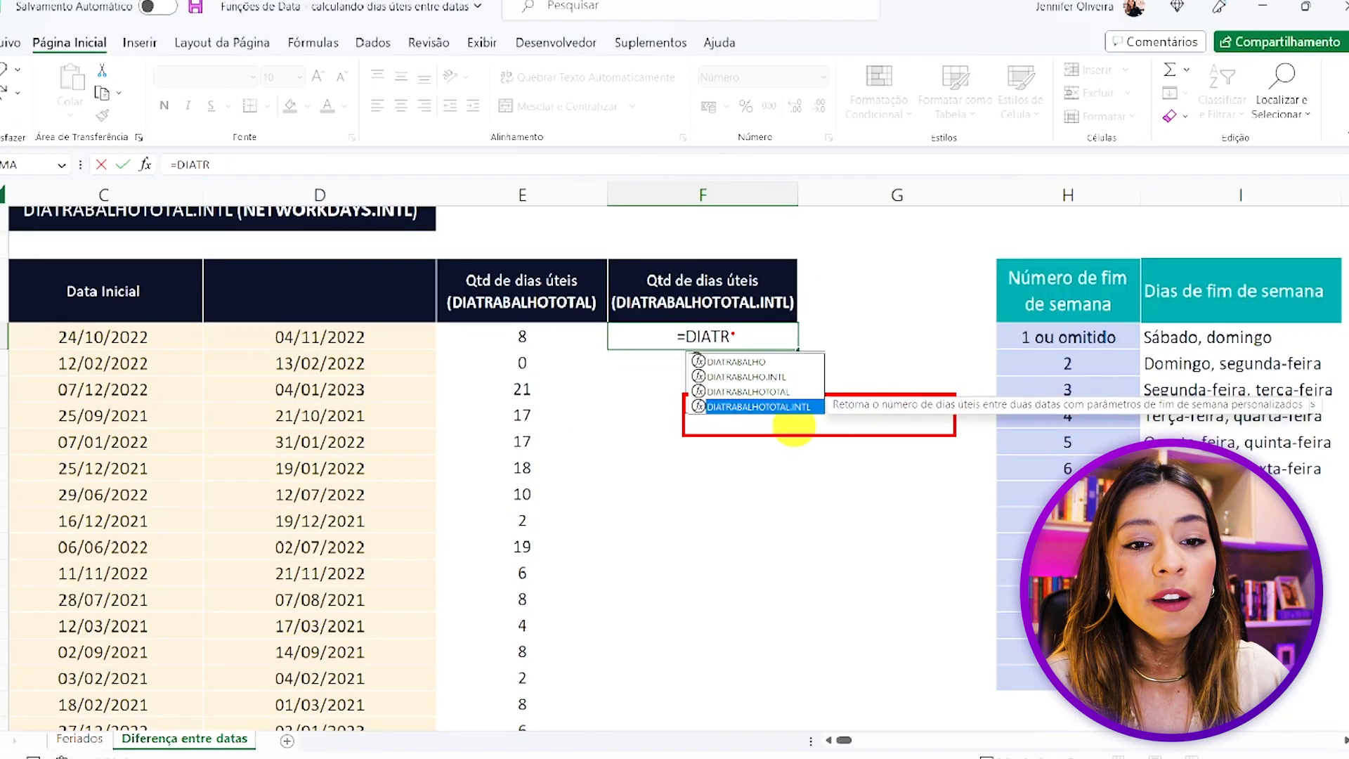
{"action": "key", "text": "Tab"}
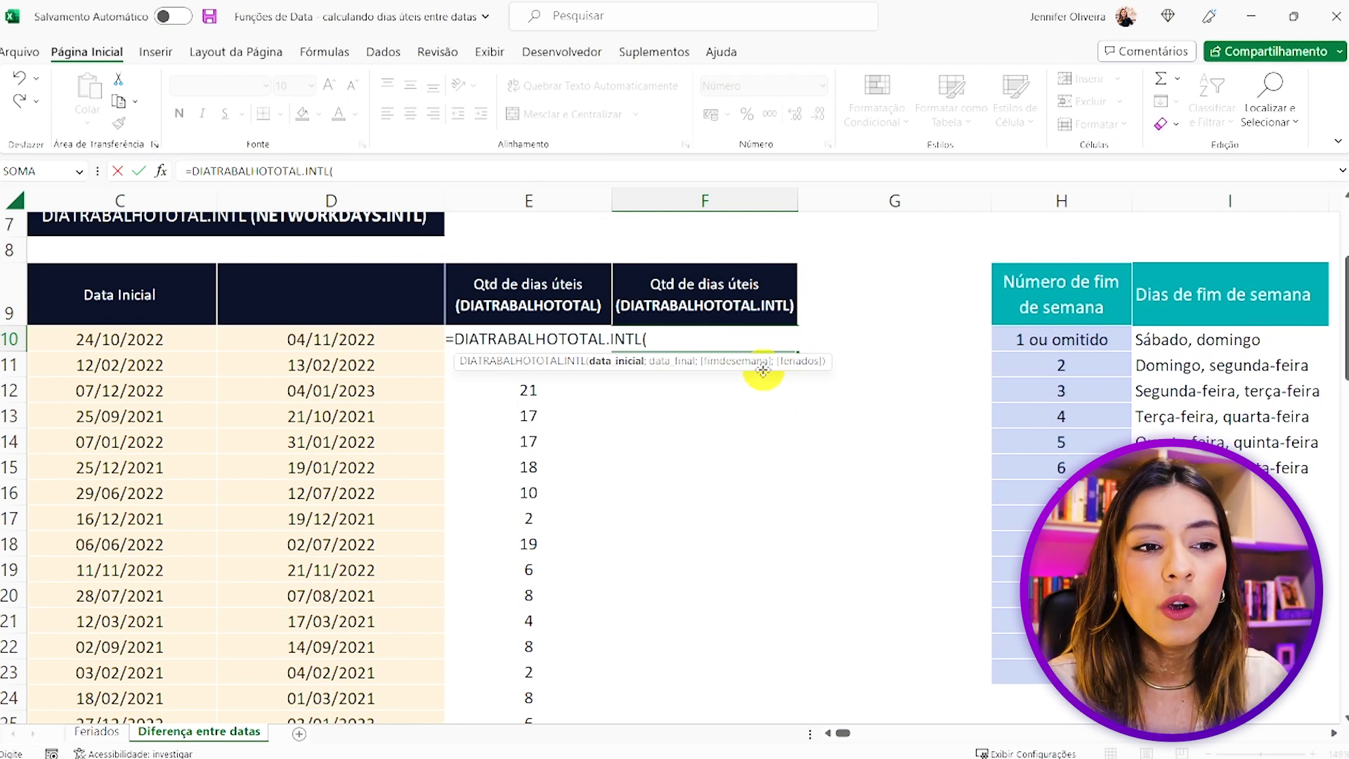
{"action": "left_click", "coordinate": [150, 339]}
{"action": "type", "text": ";"}
{"action": "left_click", "coordinate": [270, 336]}
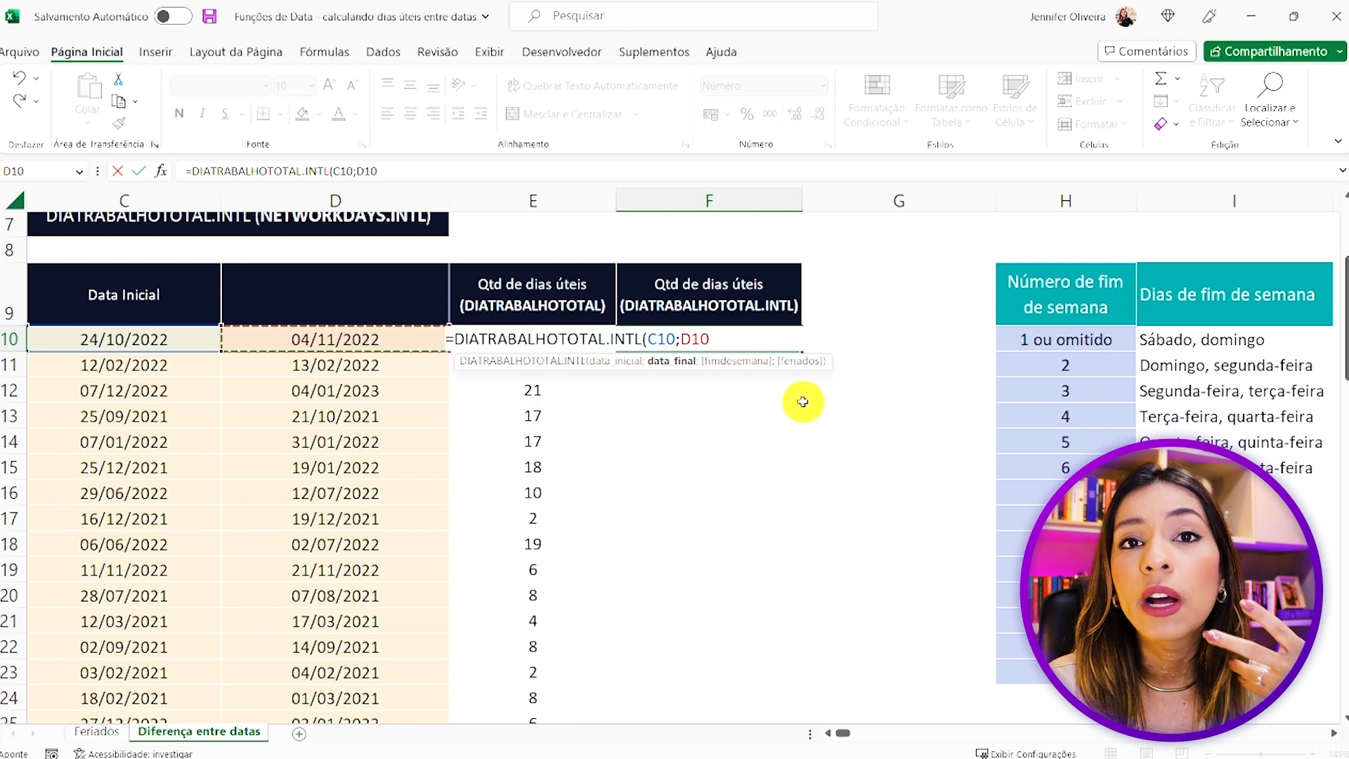
- Set the weekend argument of the F10 formula to 11, Somente domingo
{"action": "type", "text": ";"}
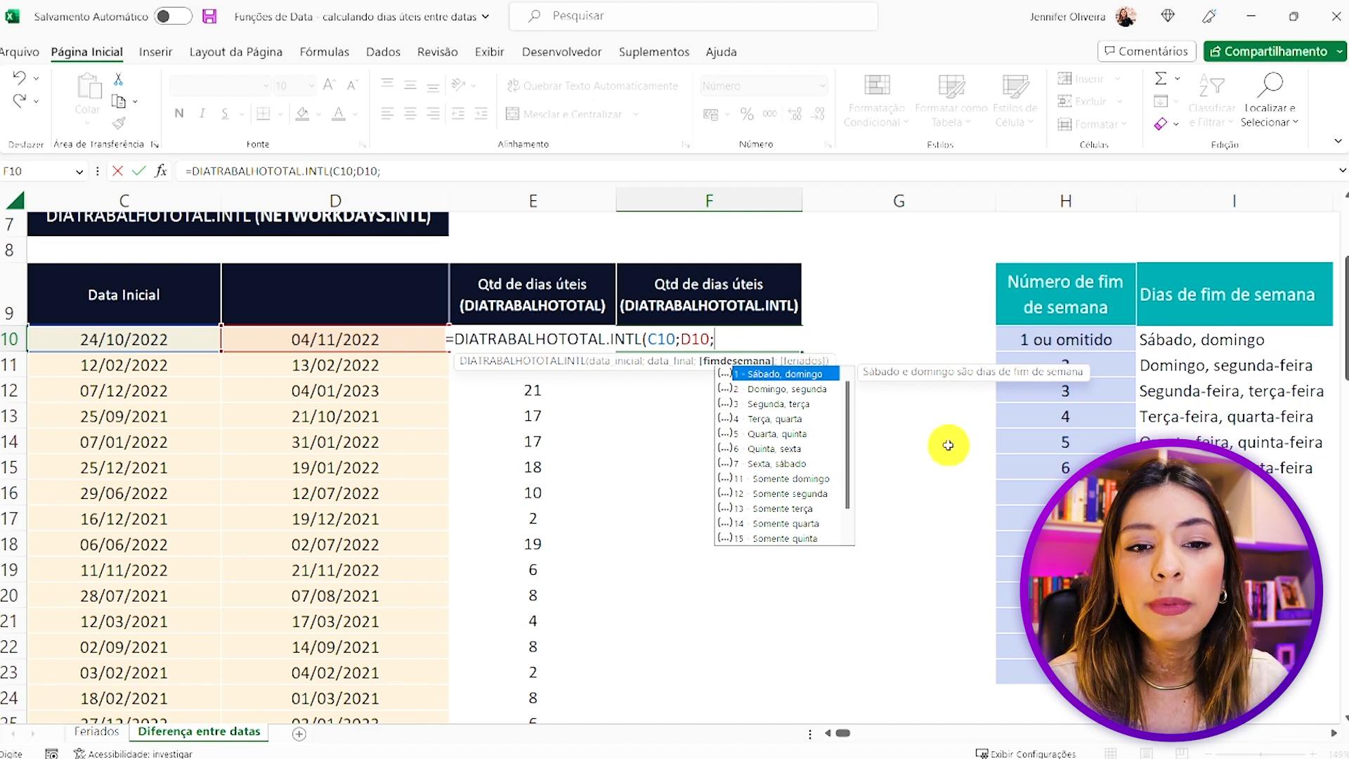
{"action": "left_click_drag", "start_coordinate": [846, 393], "coordinate": [853, 469]}
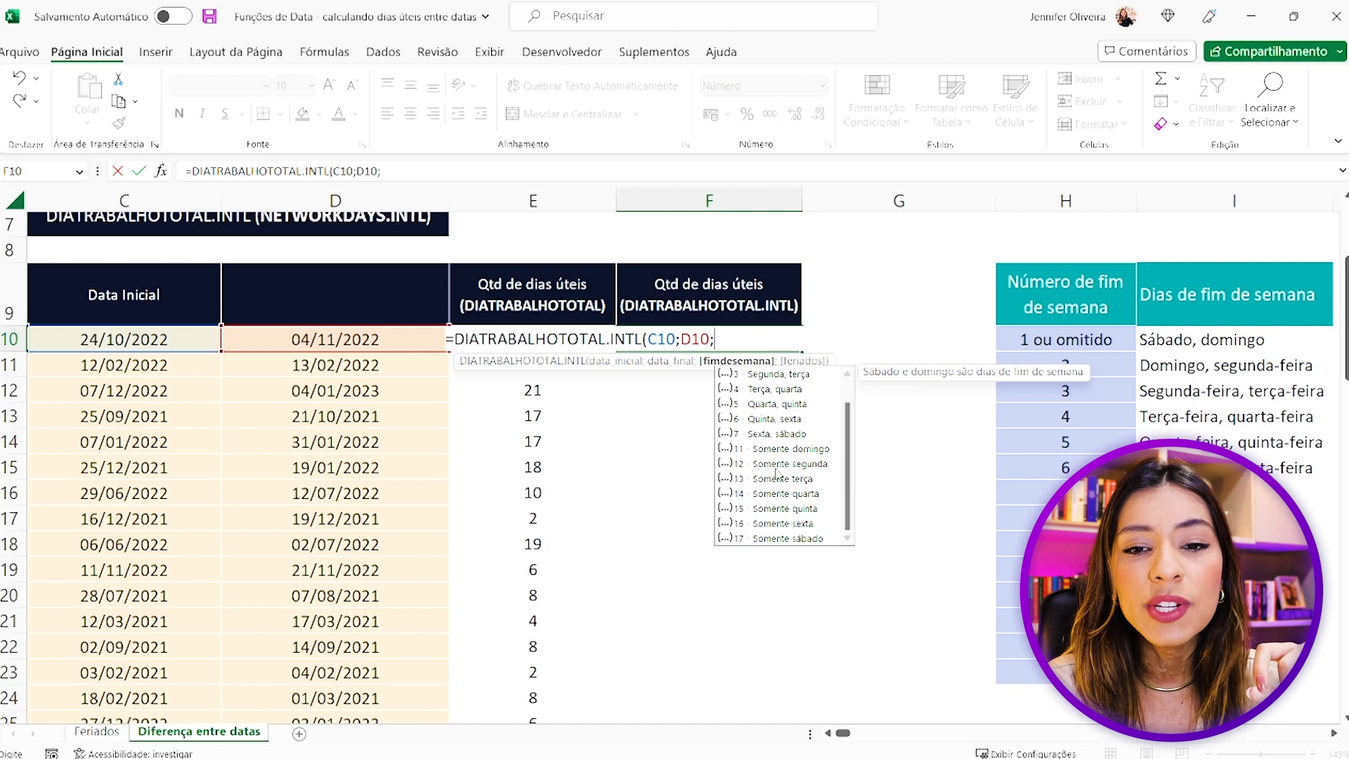
{"action": "double_click", "coordinate": [822, 450]}
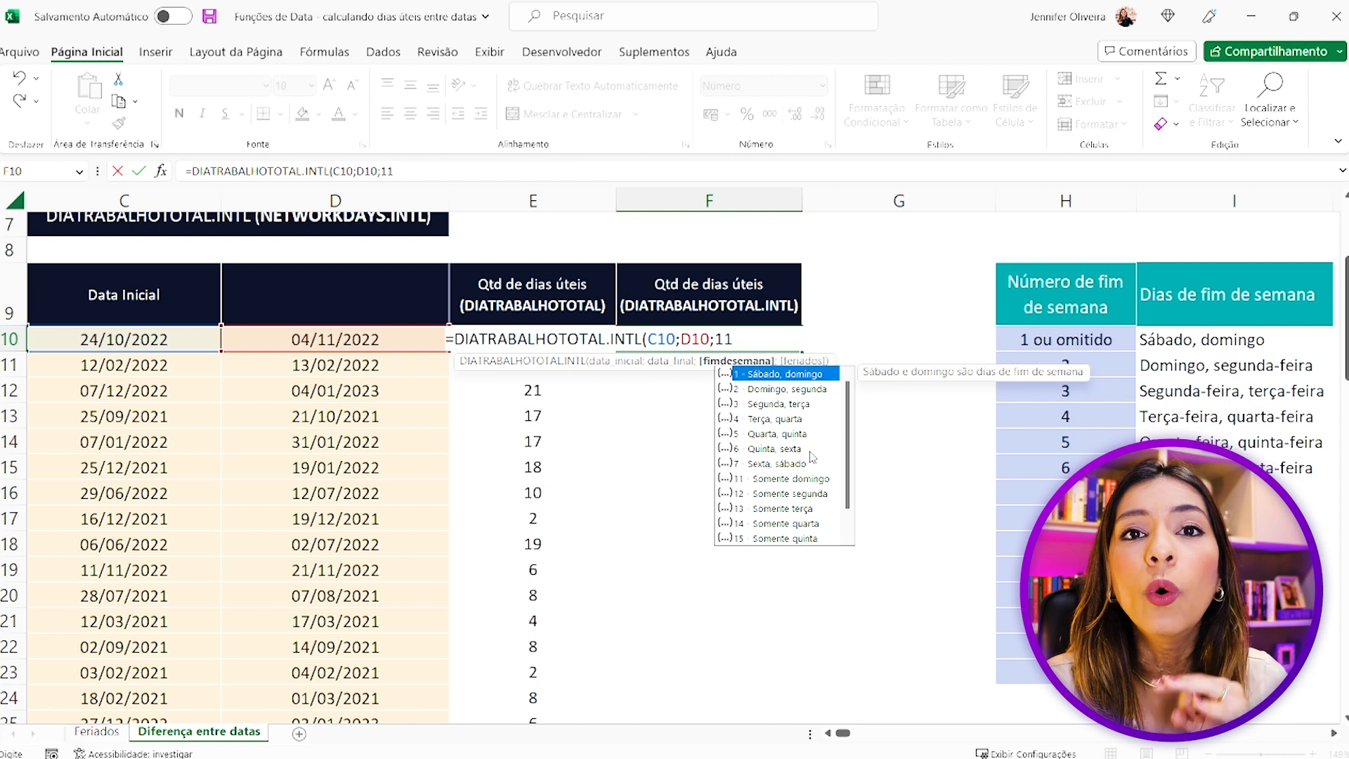
- Add the full Data column of the Feriados sheet, Tabela1[Data], as the holidays argument and complete the F10 formula
{"action": "type", "text": ";"}
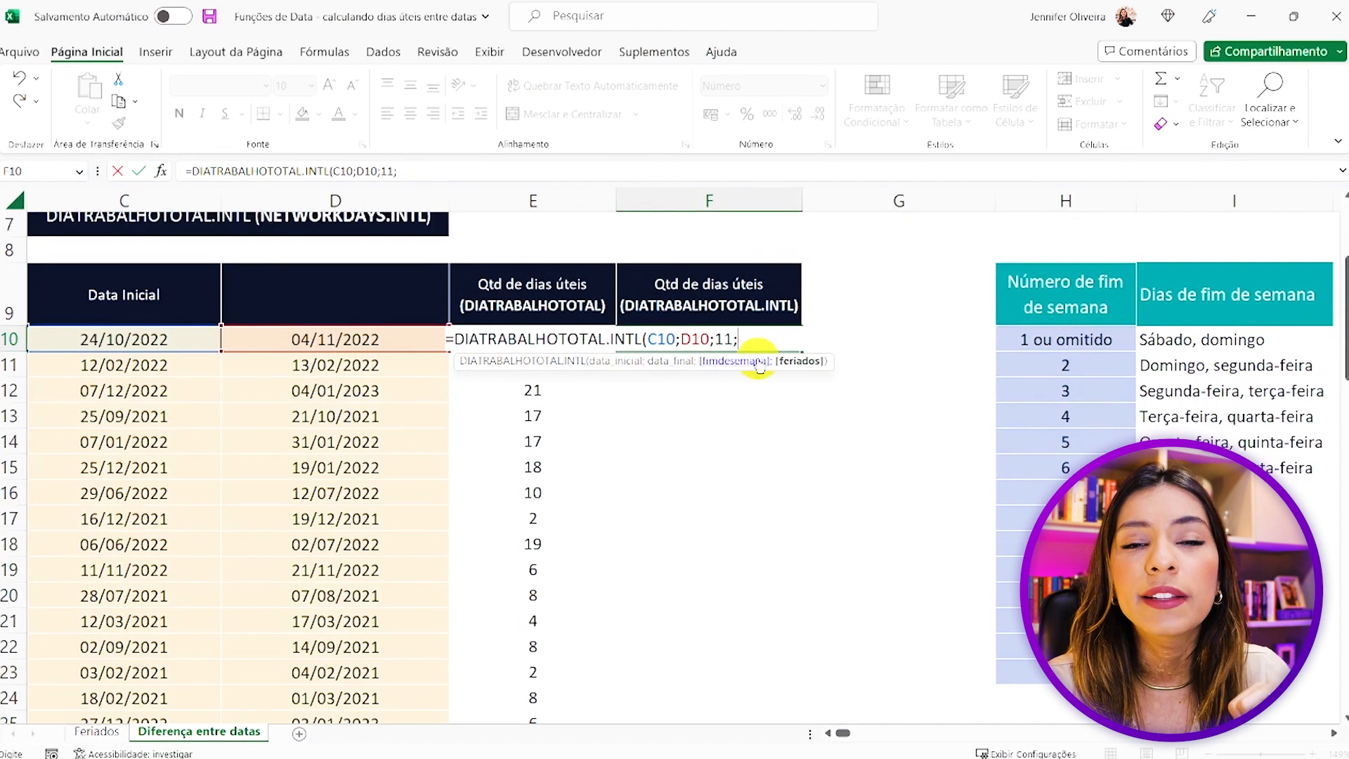
{"action": "left_click", "coordinate": [98, 732]}
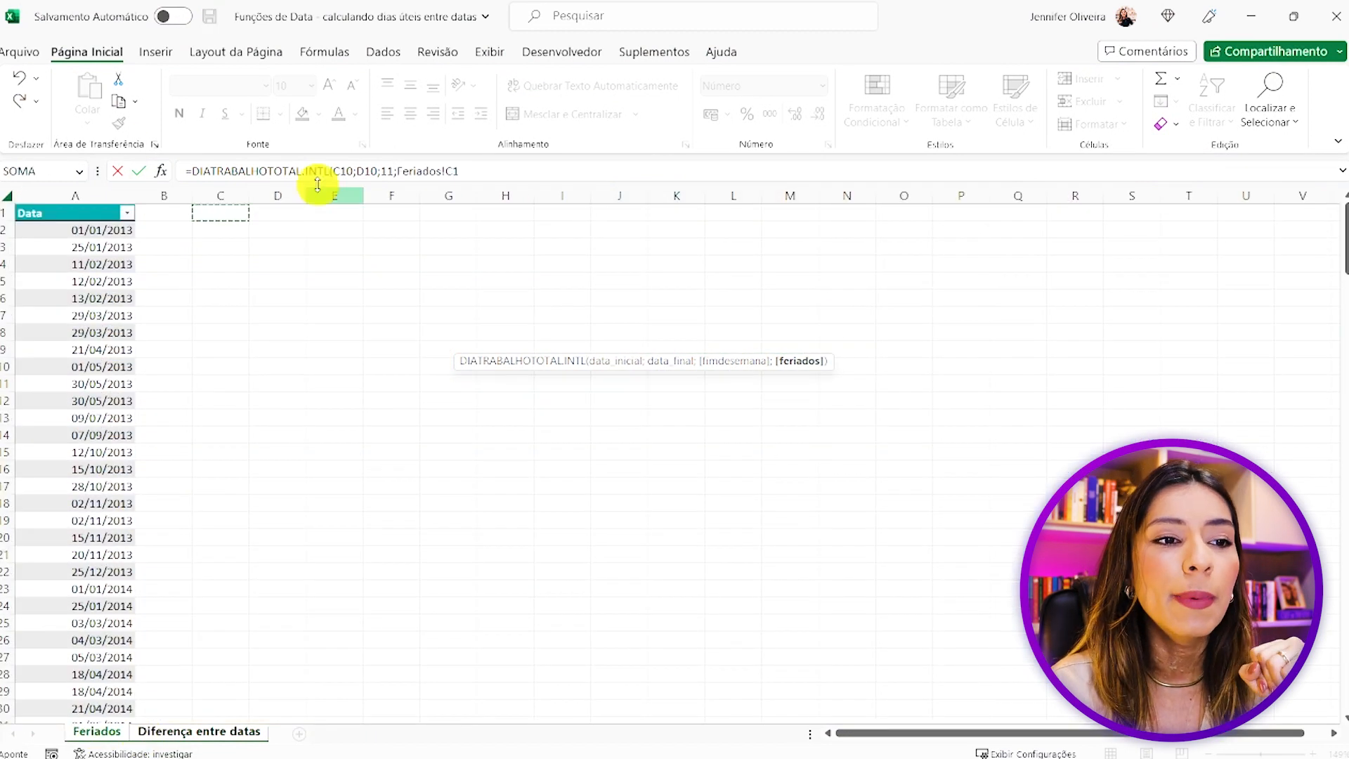
{"action": "left_click", "coordinate": [99, 230]}
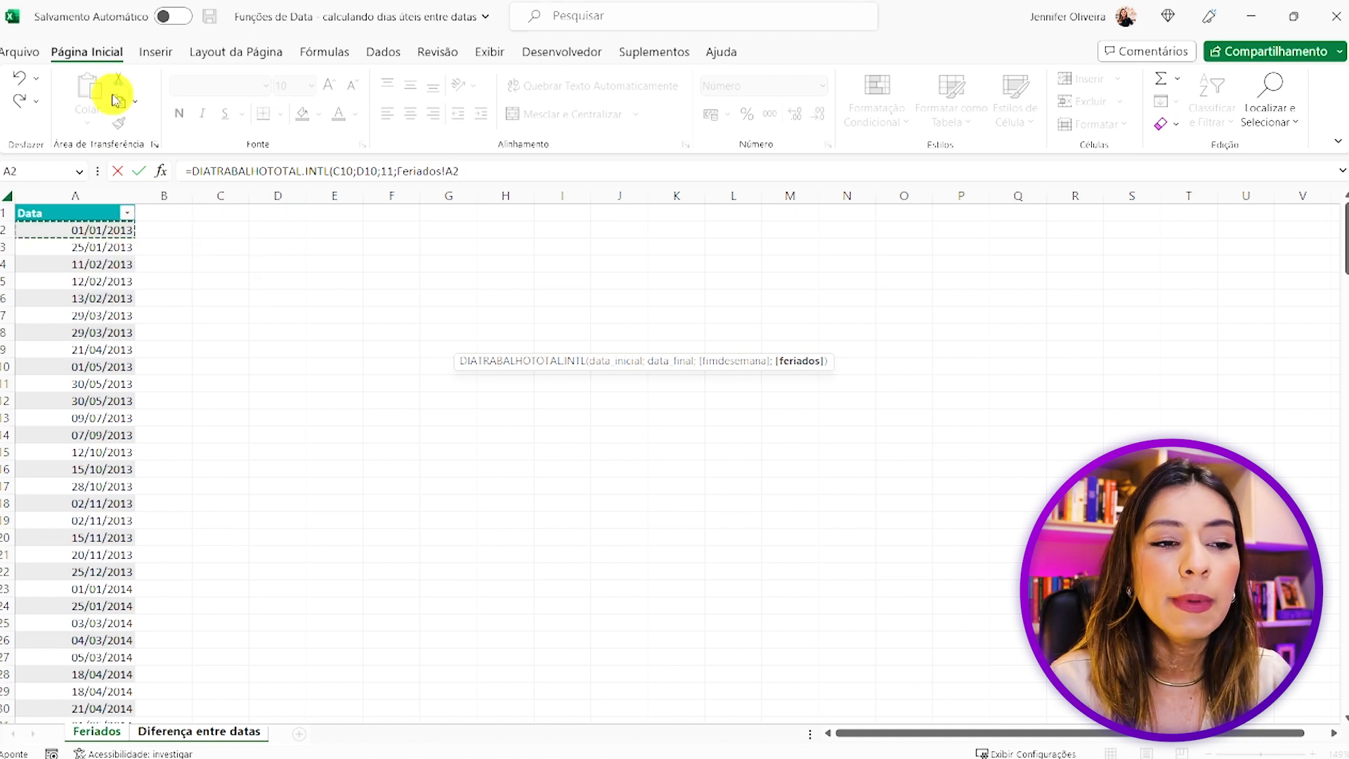
{"action": "key", "text": "ctrl+shift+Down"}
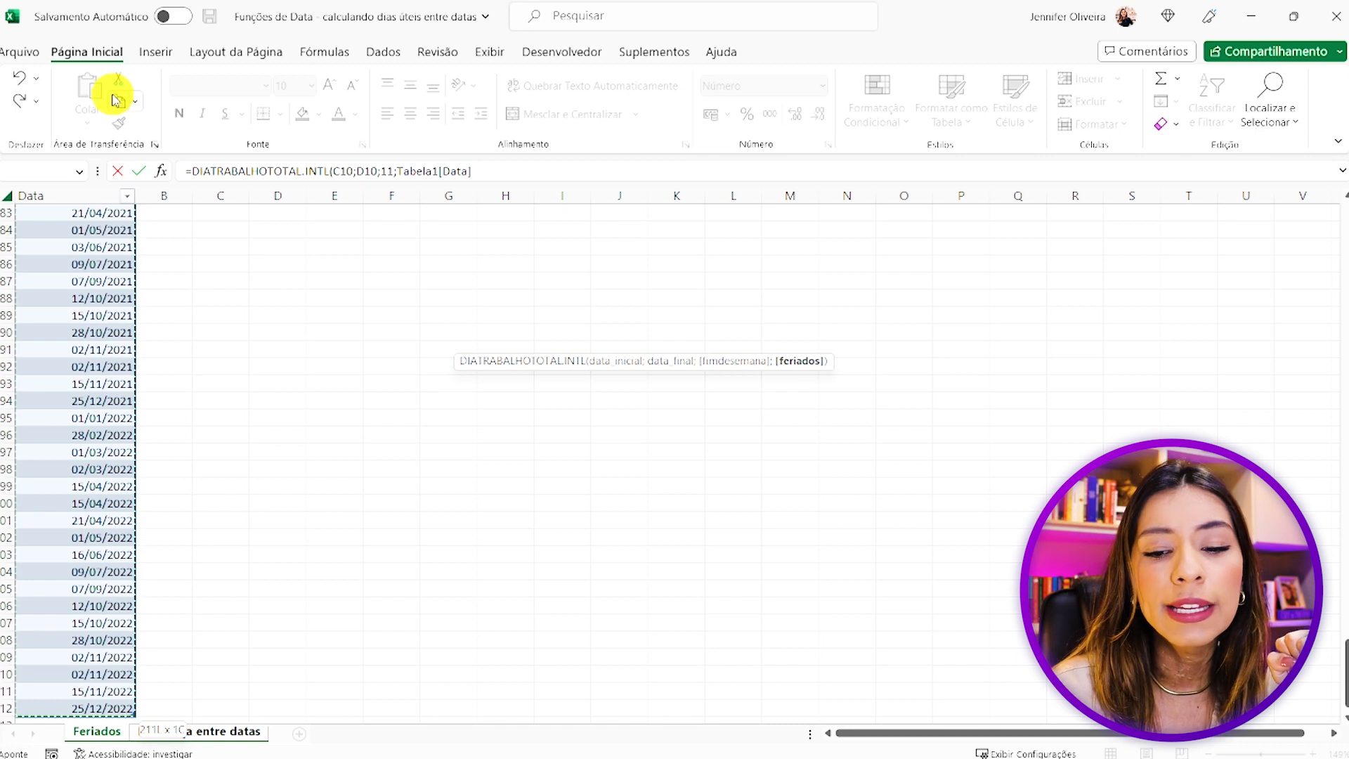
{"action": "key", "text": "Return"}
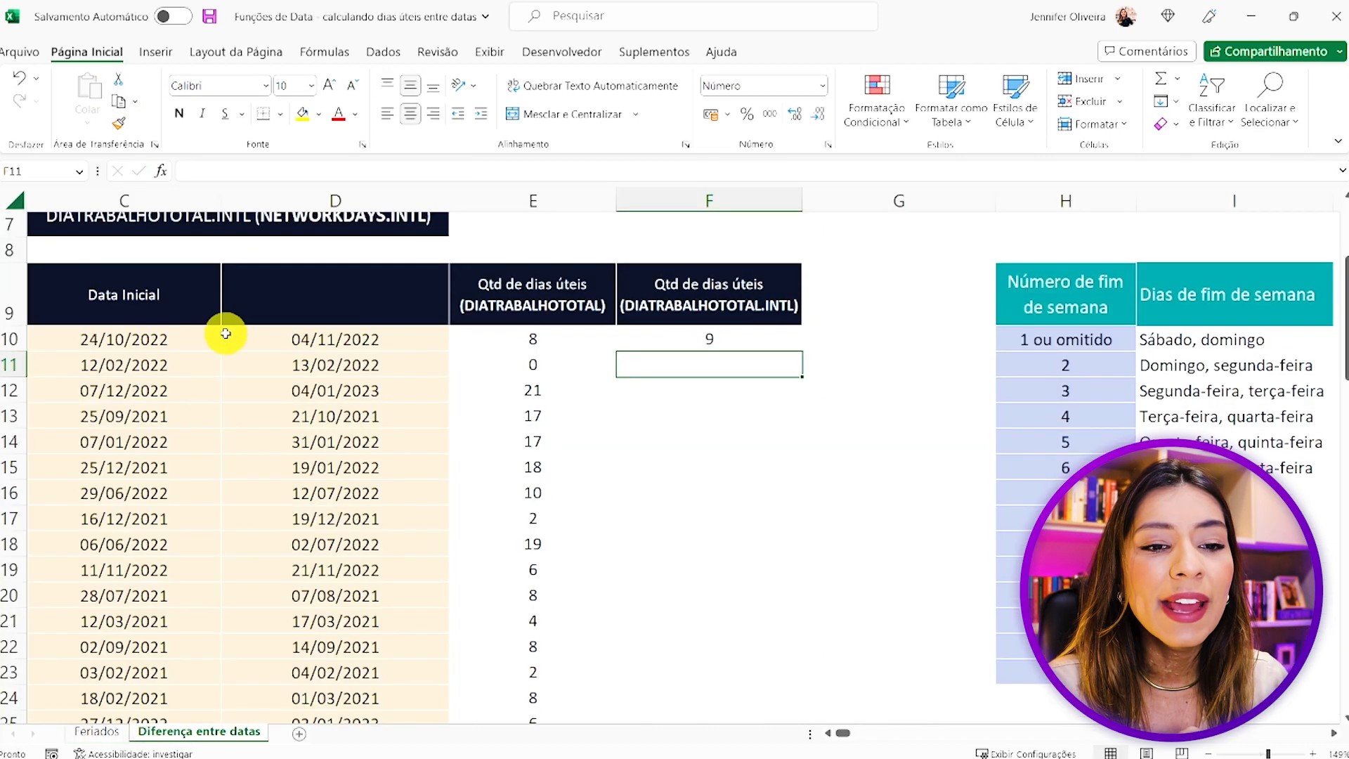
- Compare the row 10 results of both functions and fill the F10 formula down the rest of the DIATRABALHOTOTAL.INTL column
{"action": "left_click", "coordinate": [554, 329]}
{"action": "left_click_drag", "start_coordinate": [554, 329], "coordinate": [720, 332]}
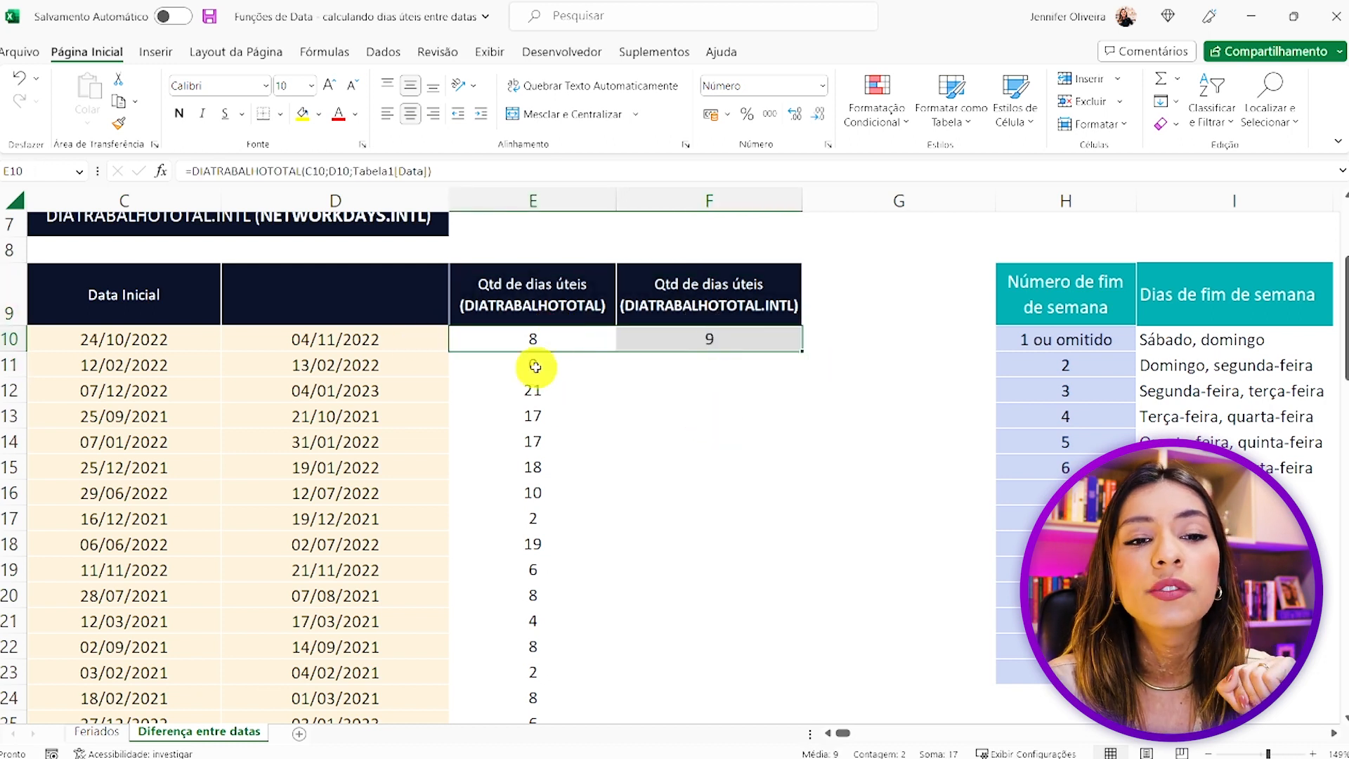
{"action": "left_click", "coordinate": [777, 343]}
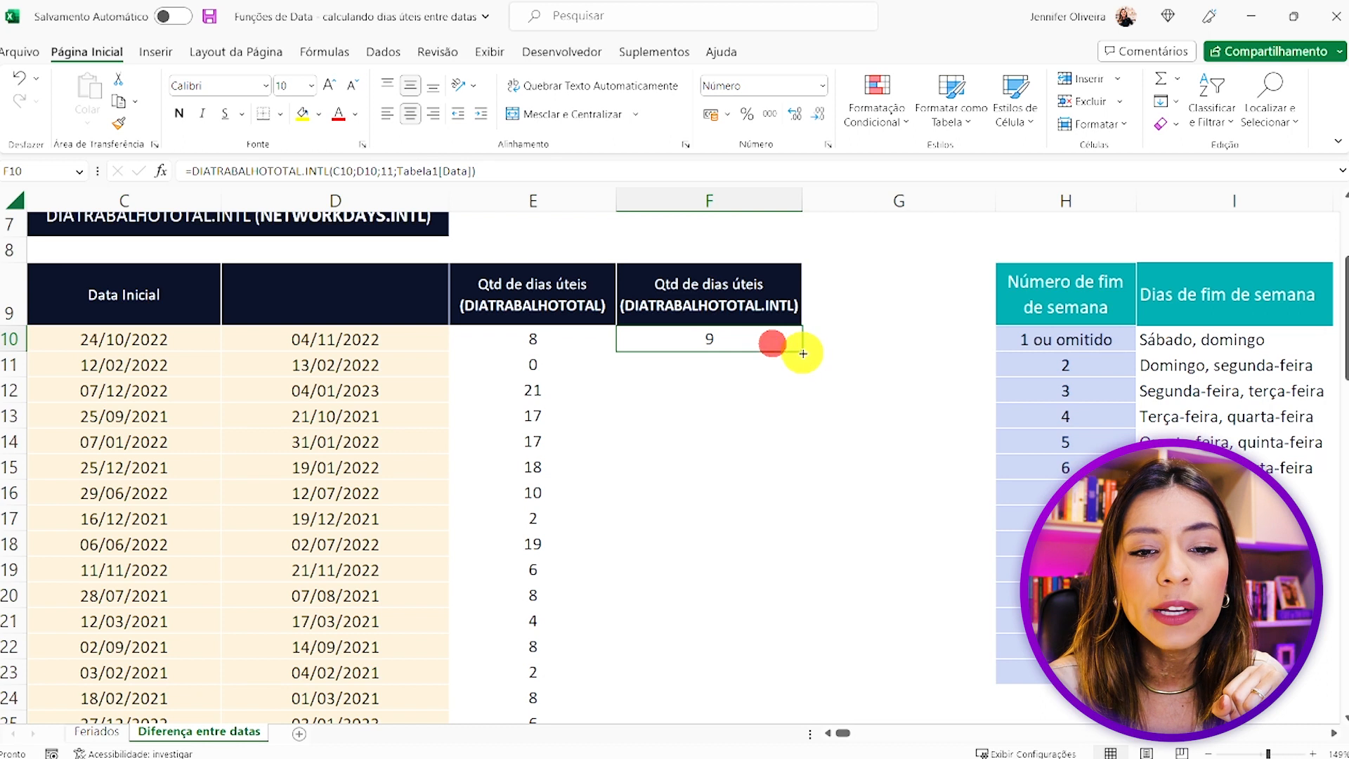
{"action": "double_click", "coordinate": [803, 352]}
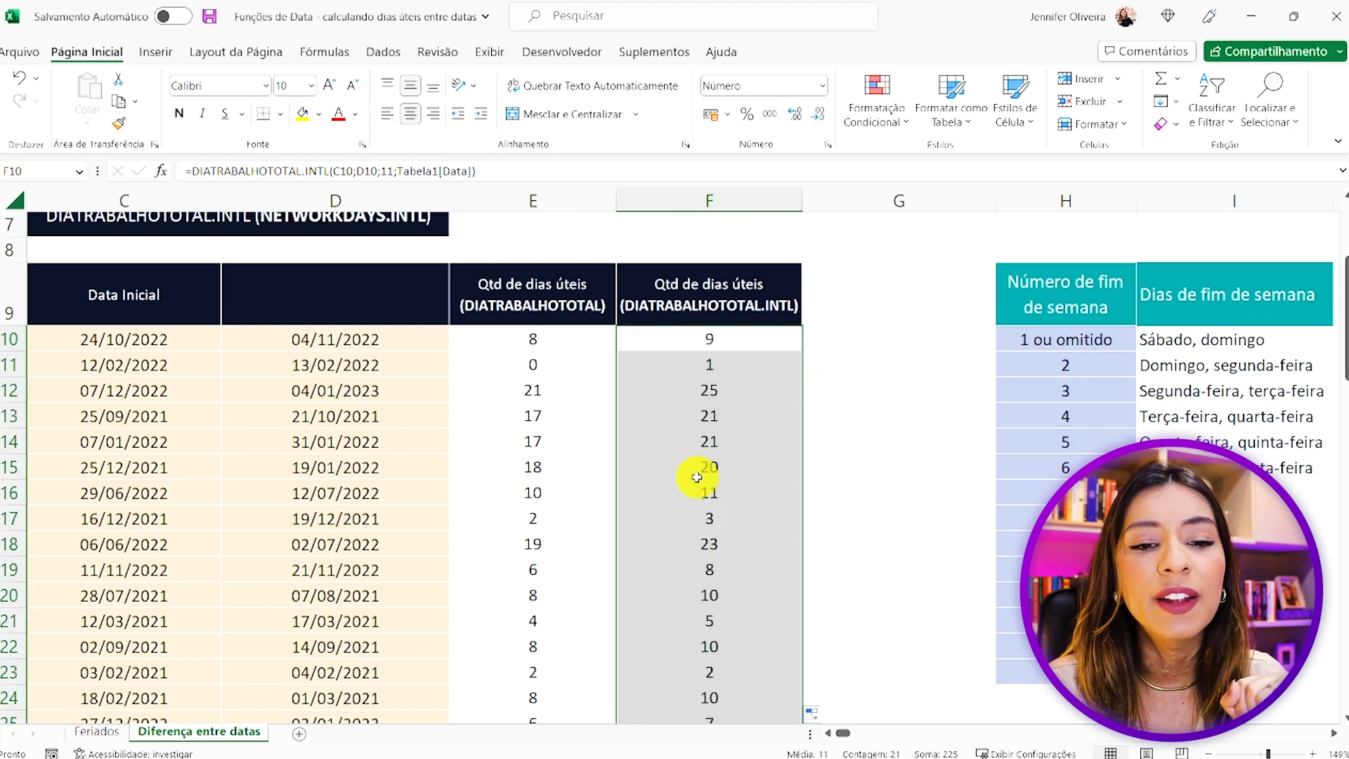